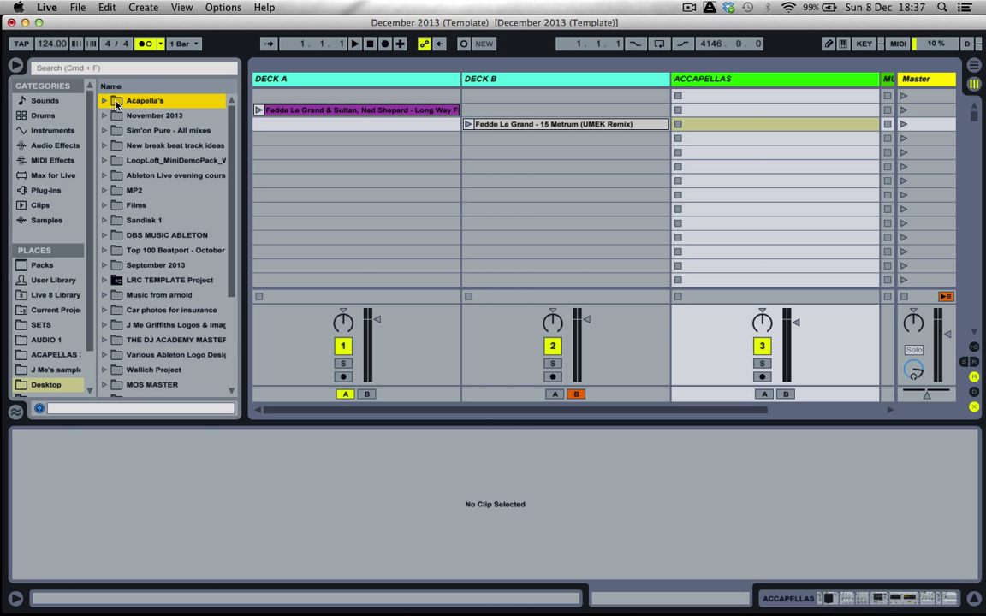
Load the "queen-we will rock you" file from the Acapella's folder into the ACCAPELLAS track, beside the Deck B clip
click(117, 103)
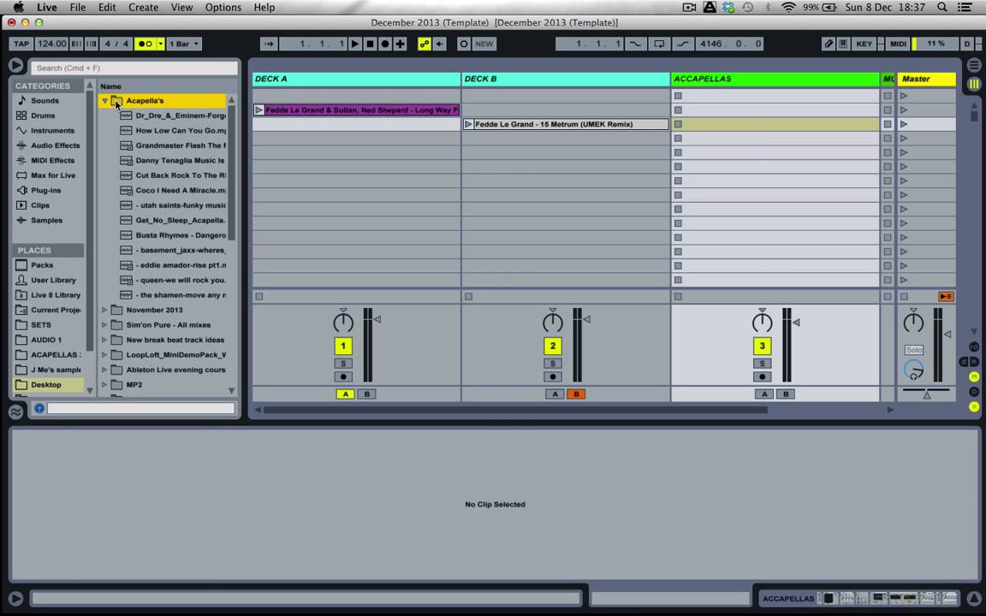
click(125, 285)
drag(125, 288, 758, 131)
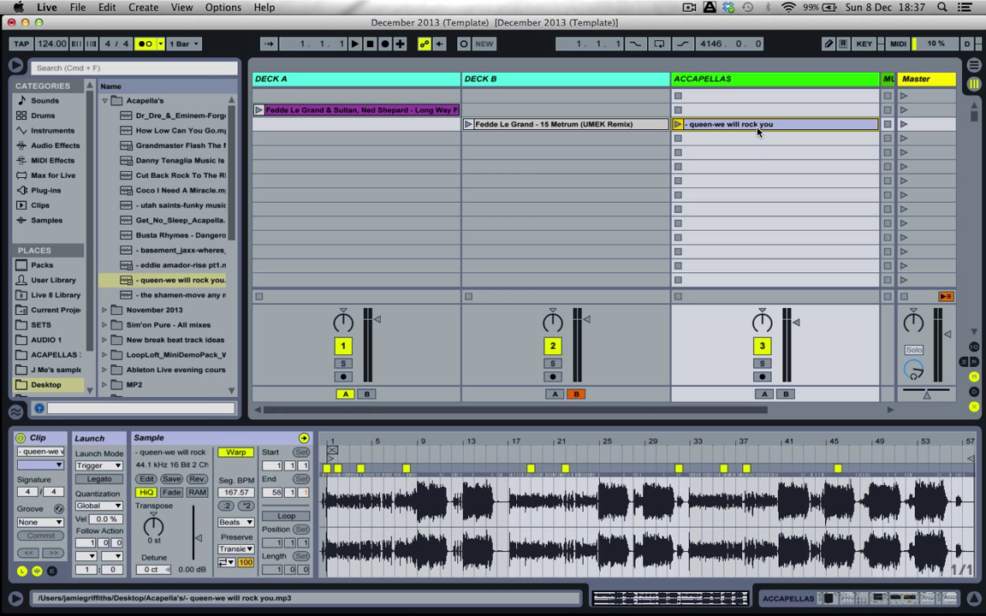
Show the clip settings of the Deck B track and of the Queen acapella, and hide the browser
click(557, 124)
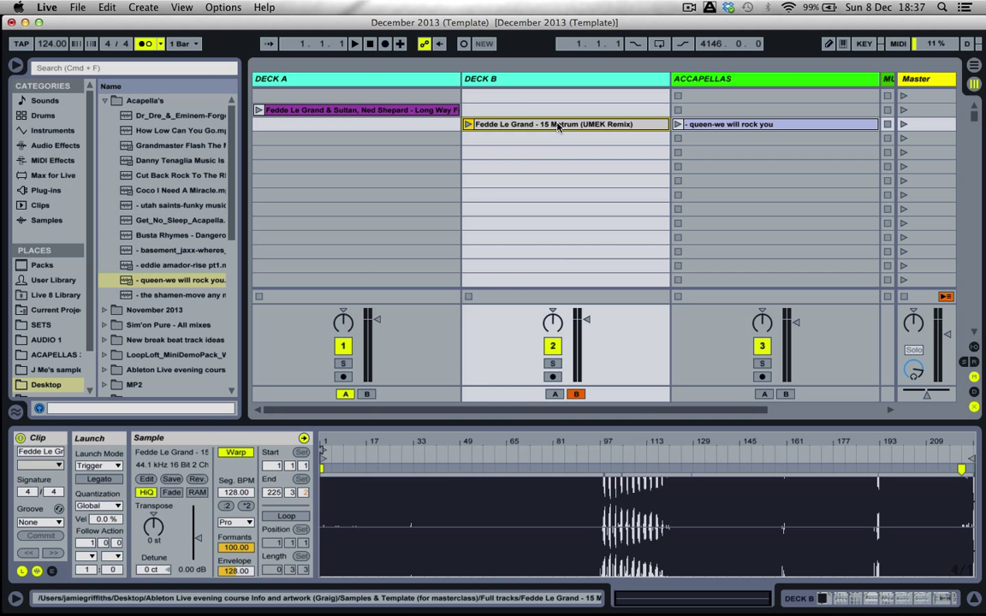
click(694, 126)
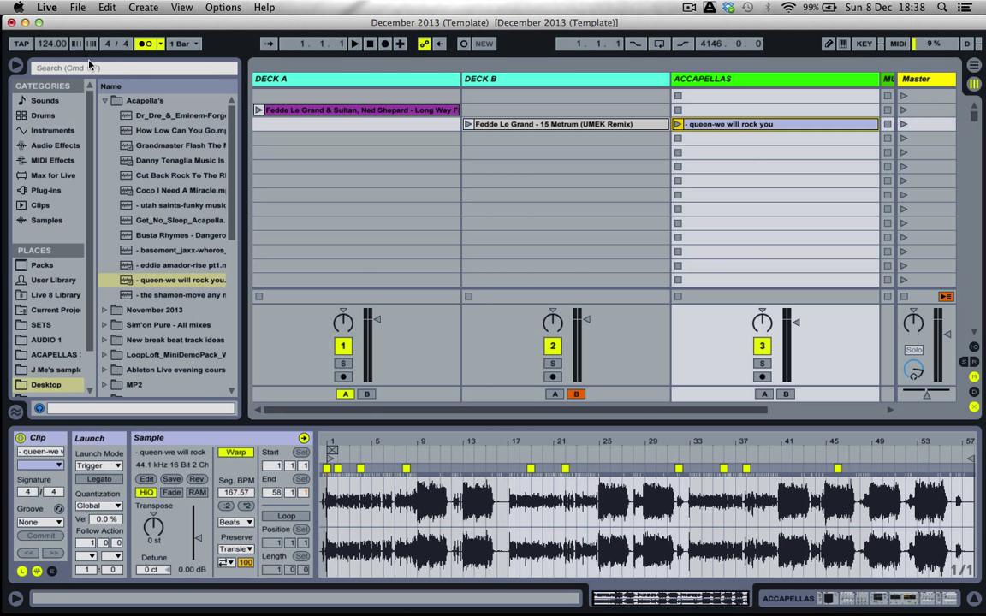
click(14, 68)
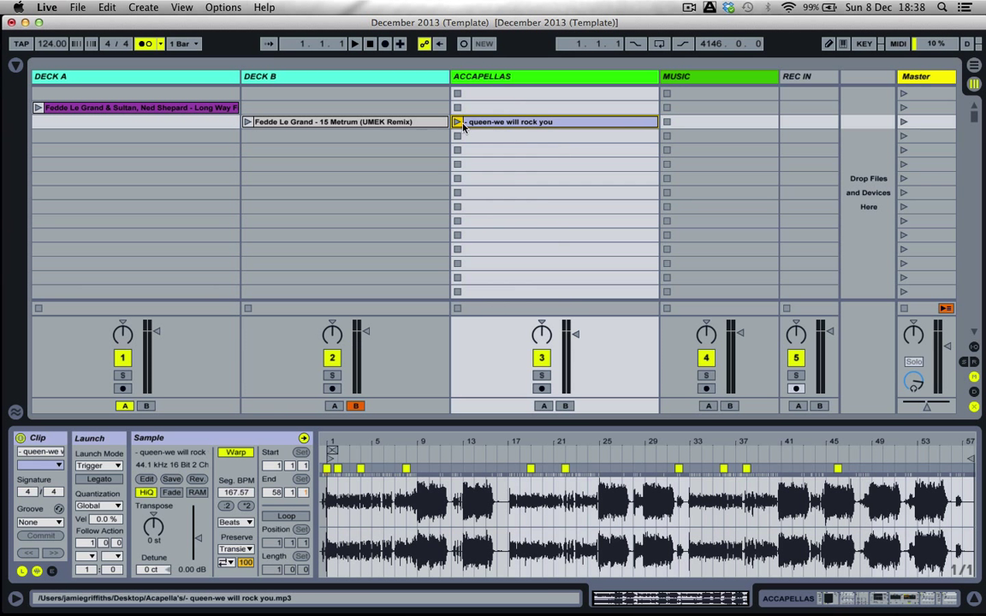
Play the Queen acapella clip briefly against the metronome to check its timing, and stop playback
click(148, 44)
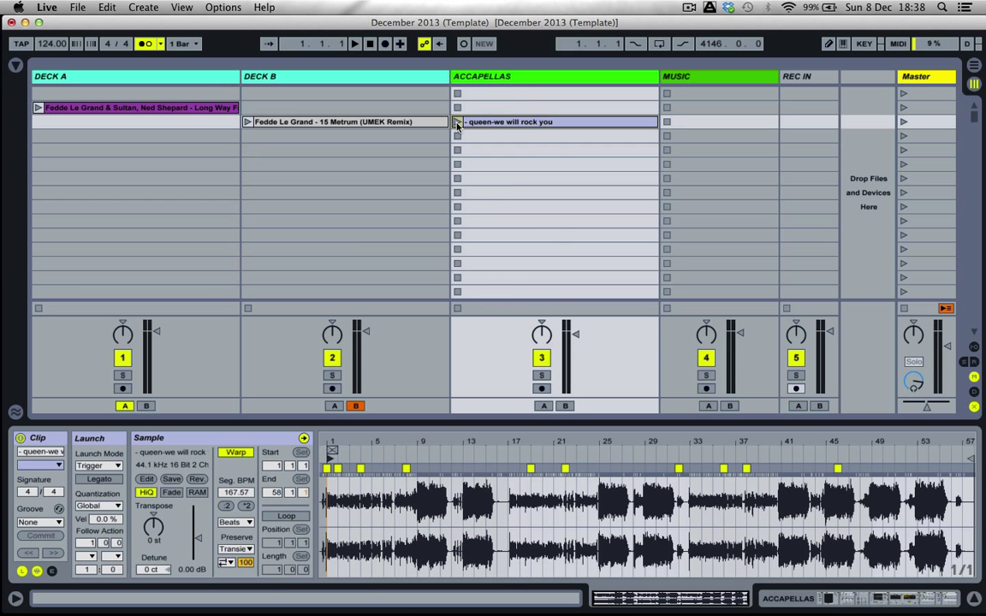
click(458, 123)
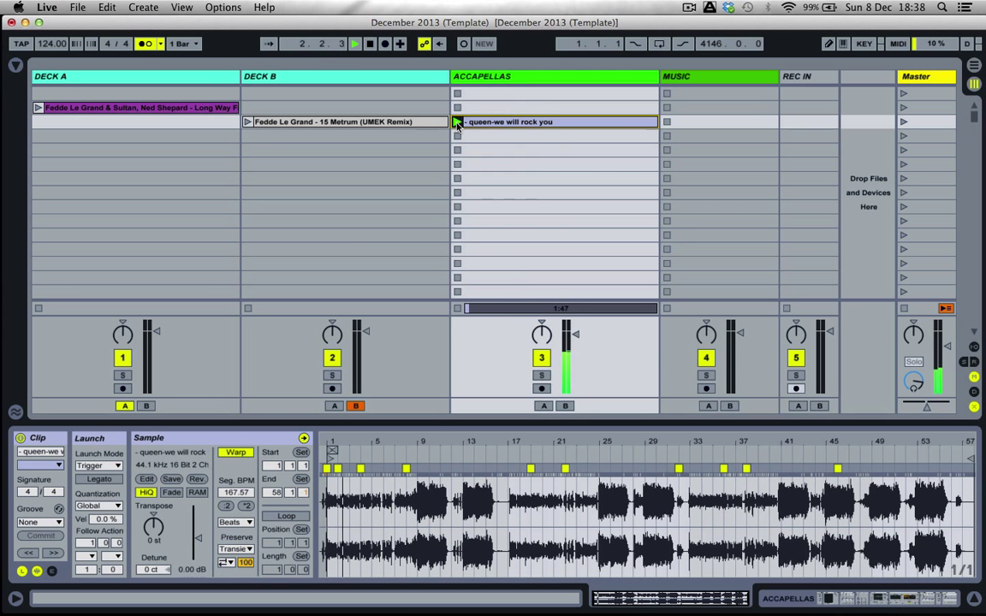
key(space)
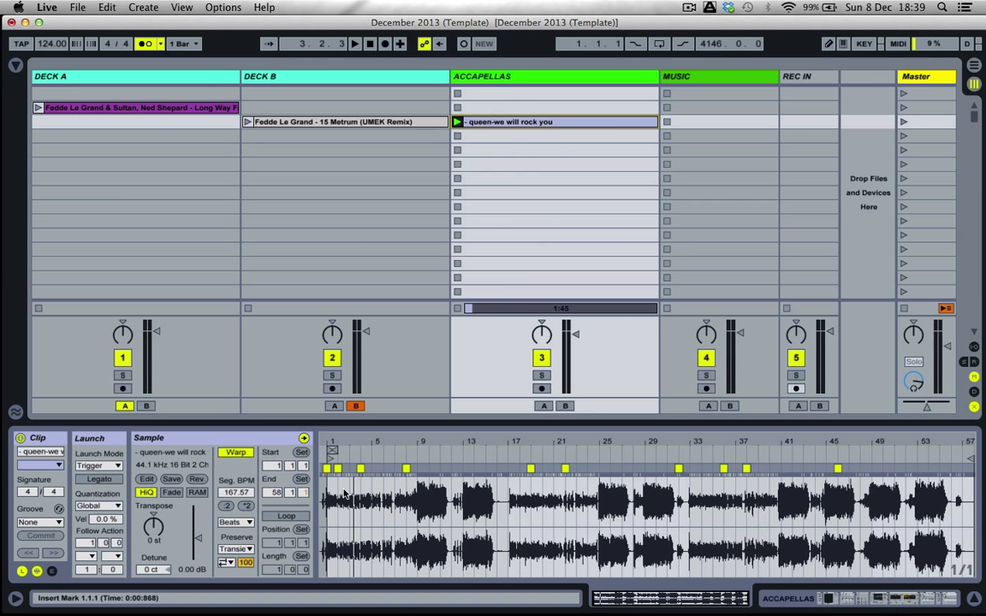
Set 1.1.1 of the acapella clip at the transient just before its first warp marker
key(plus)
key(plus)
key(plus)
key(plus)
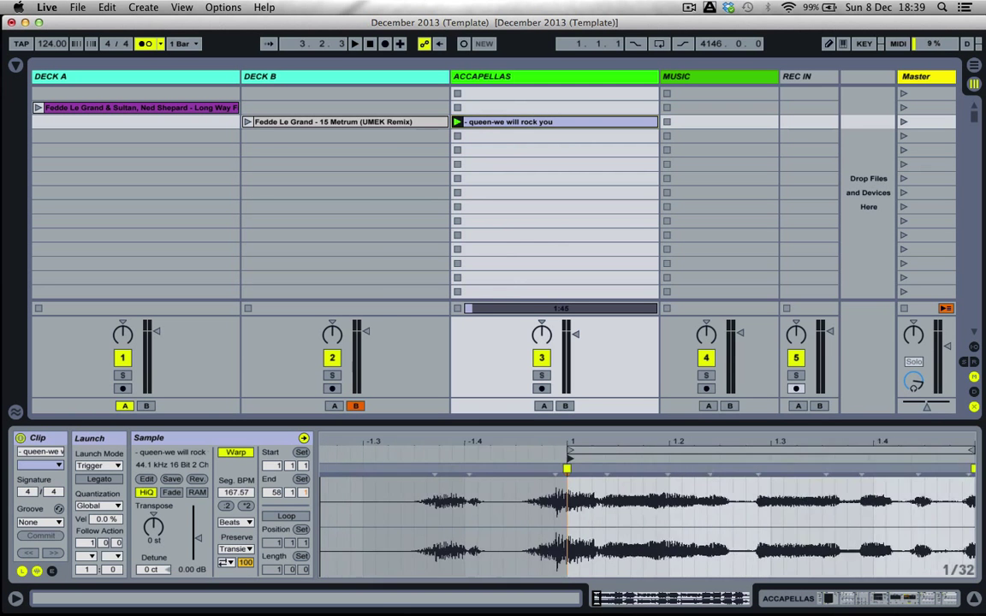
key(plus)
key(plus)
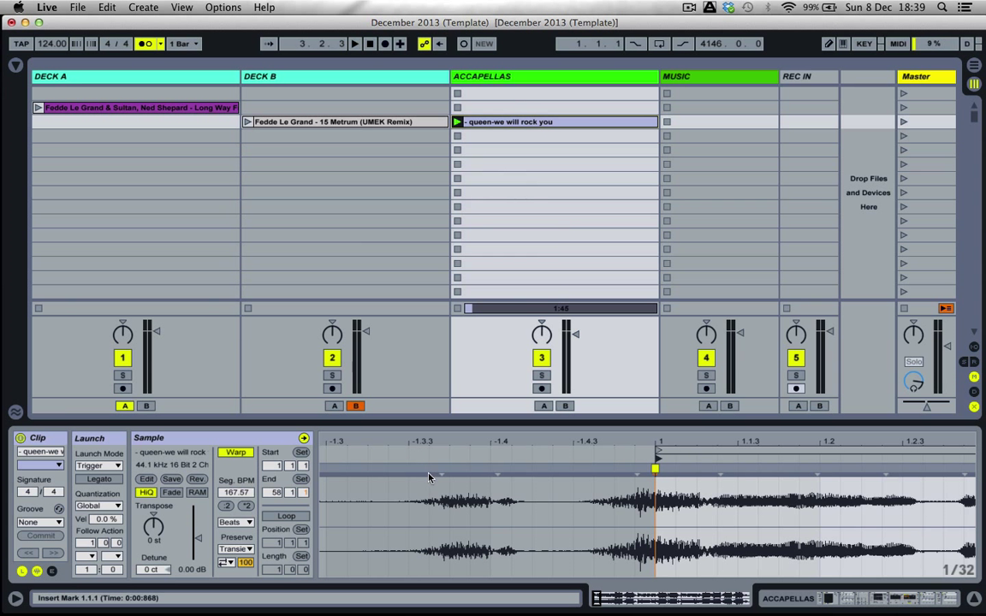
click(641, 457)
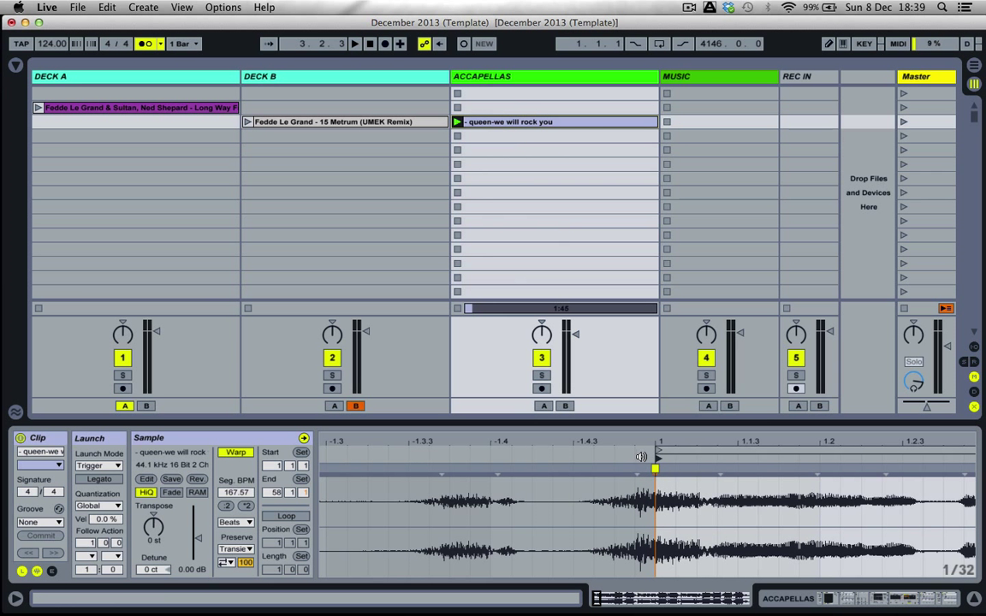
mouse_move(637, 442)
mouse_down()
mouse_move(638, 492)
mouse_move(638, 428)
mouse_move(638, 441)
mouse_up()
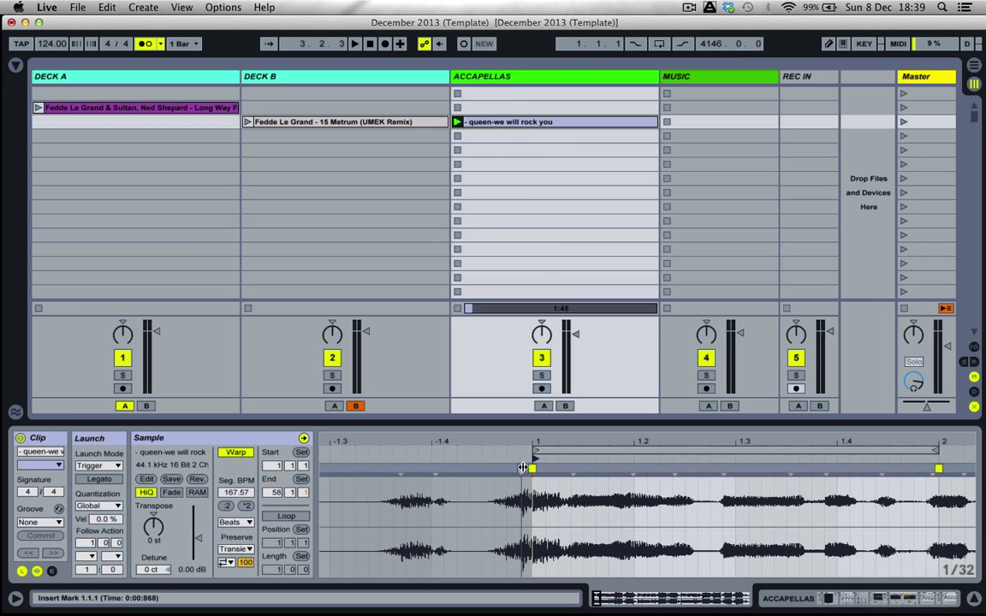
right_click(522, 467)
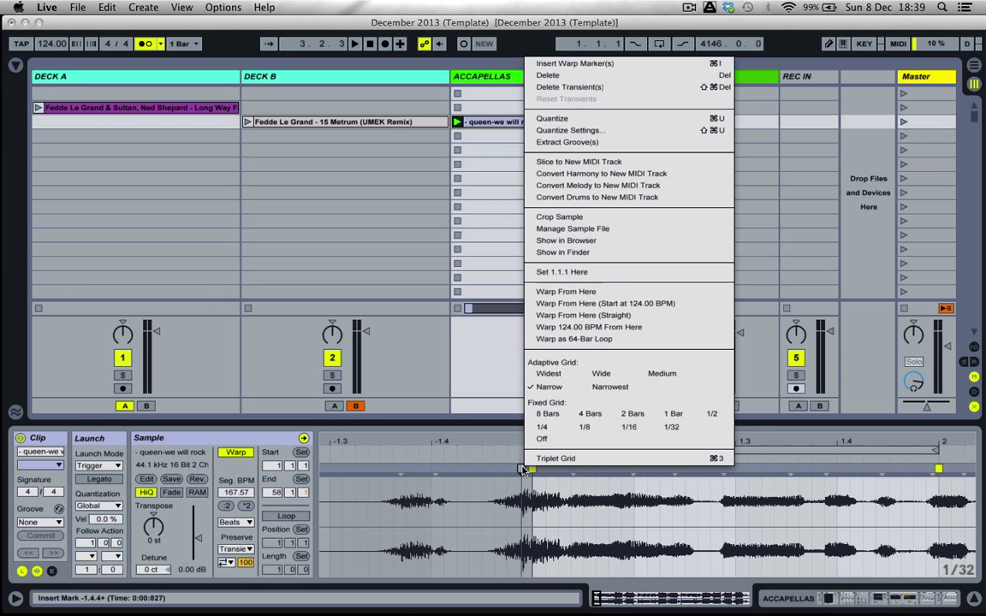
click(565, 273)
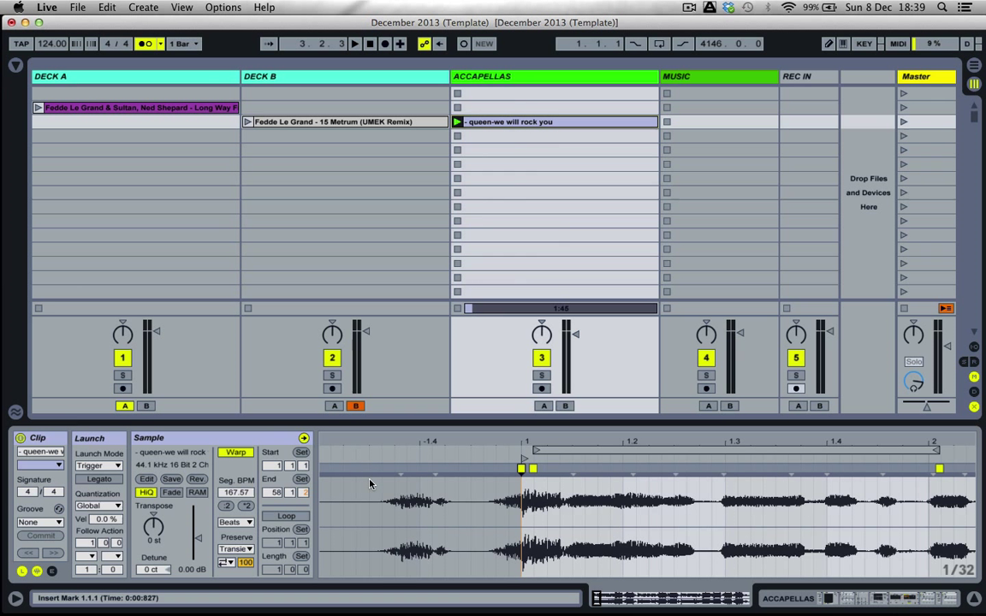
Set the acapella clip's warp mode to Complex Pro and audition the clip's start
click(240, 523)
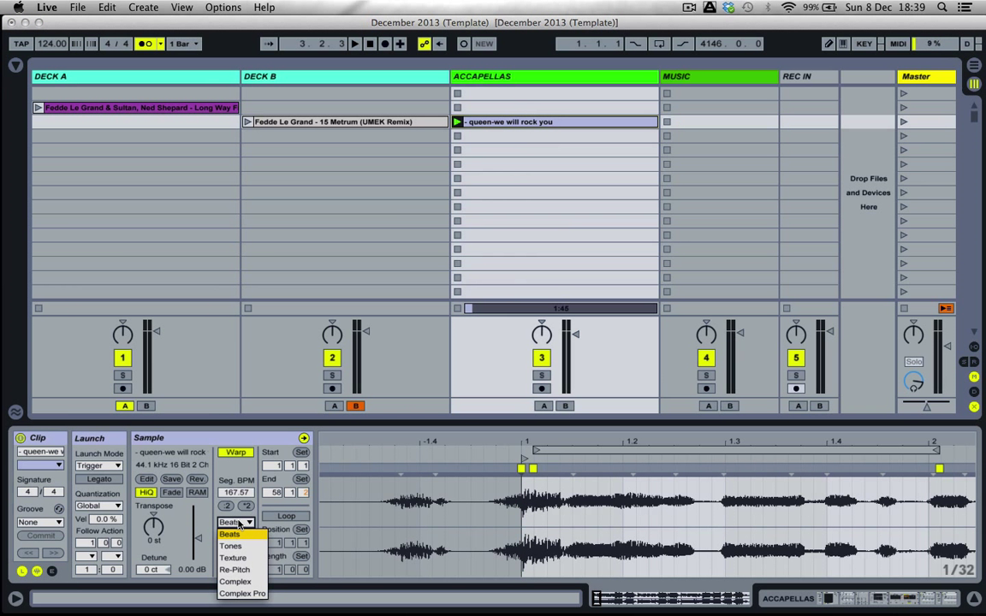
click(241, 594)
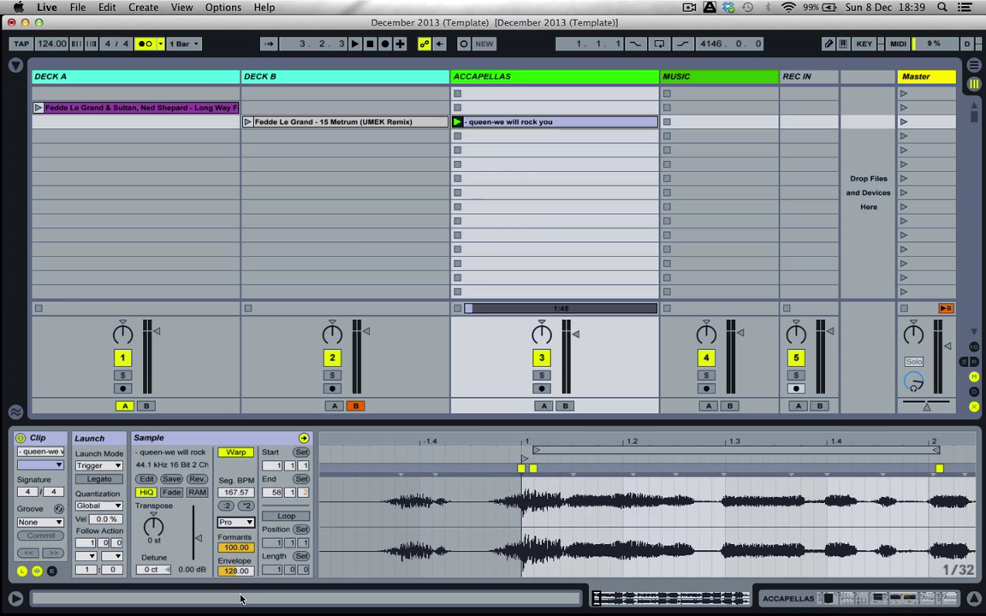
click(458, 123)
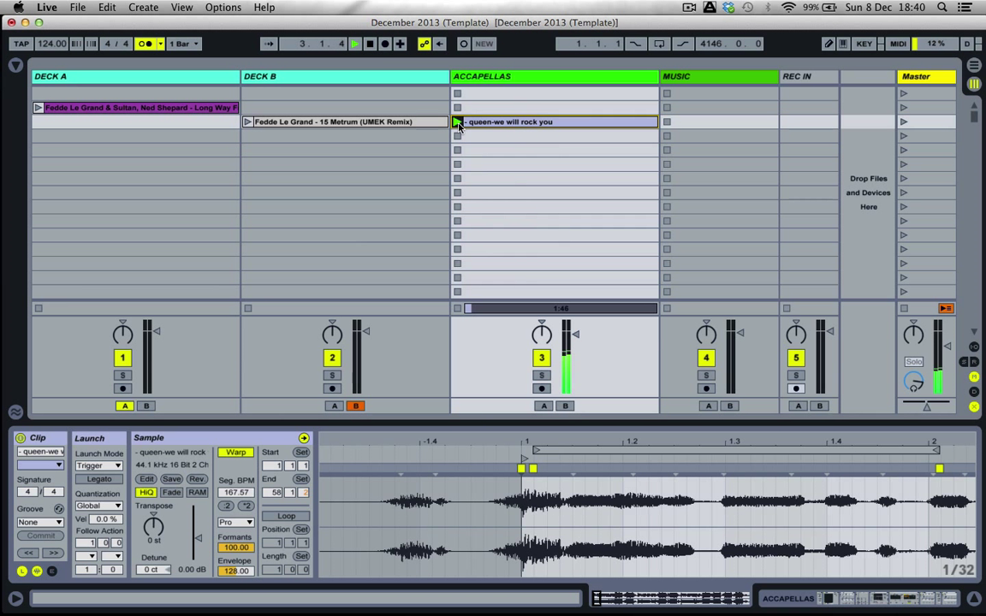
key(space)
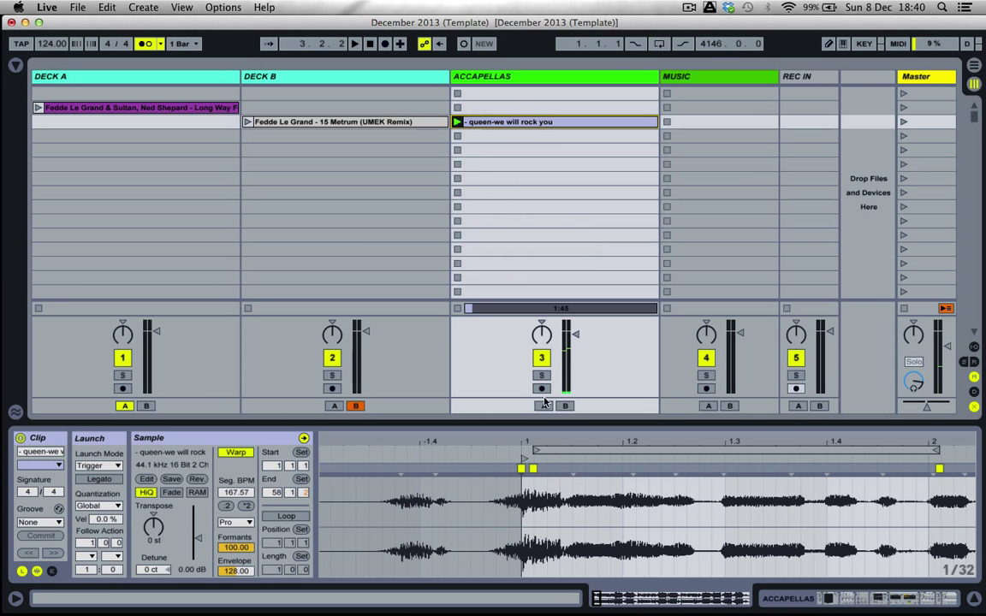
Apply Warp From Here at the acapella's 1.1.1 marker and play the clip through several bars to check the timing
right_click(522, 469)
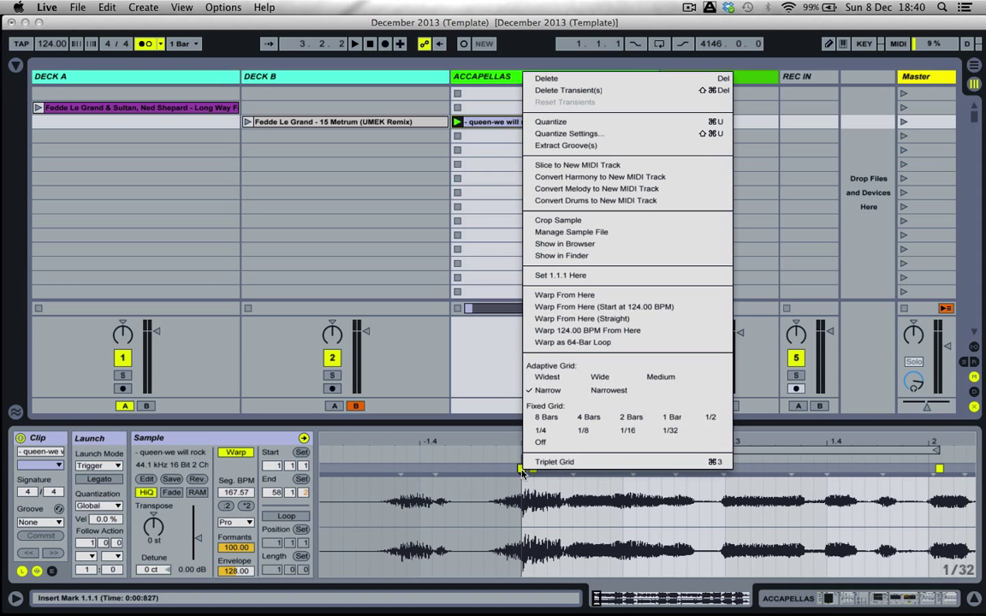
click(574, 298)
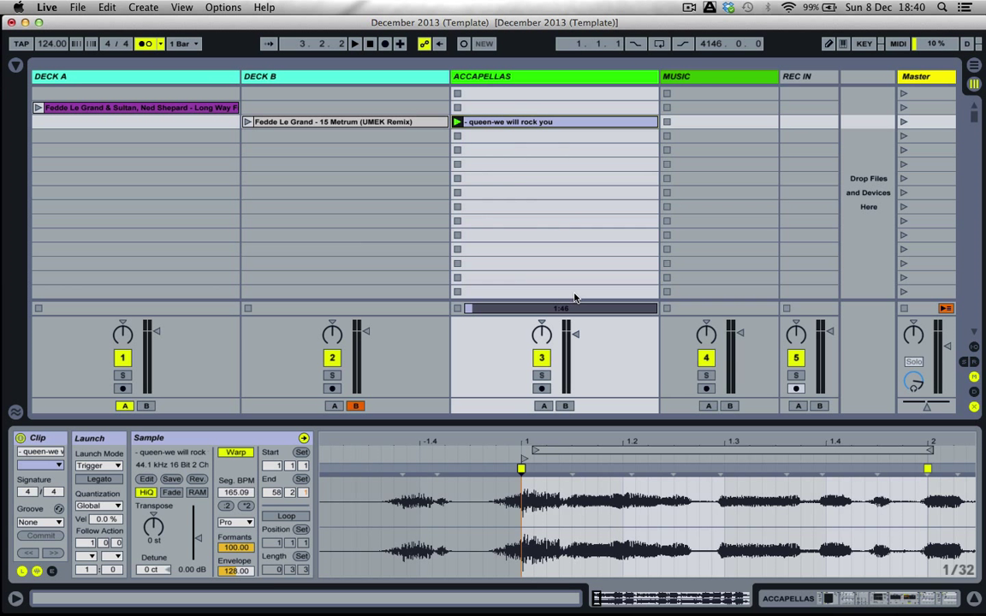
key(space)
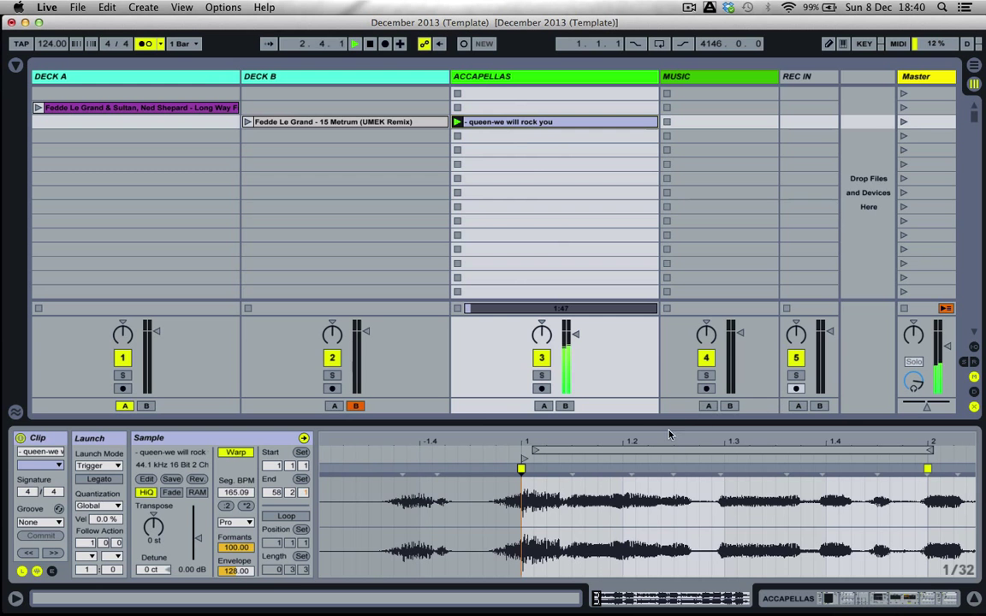
drag(671, 441, 671, 415)
drag(349, 442, 349, 416)
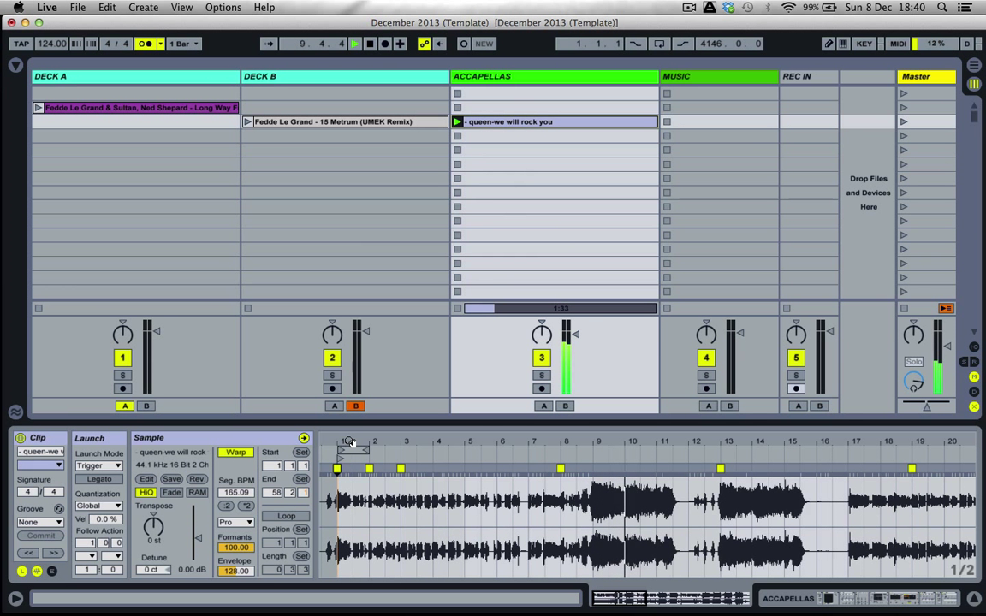
click(350, 443)
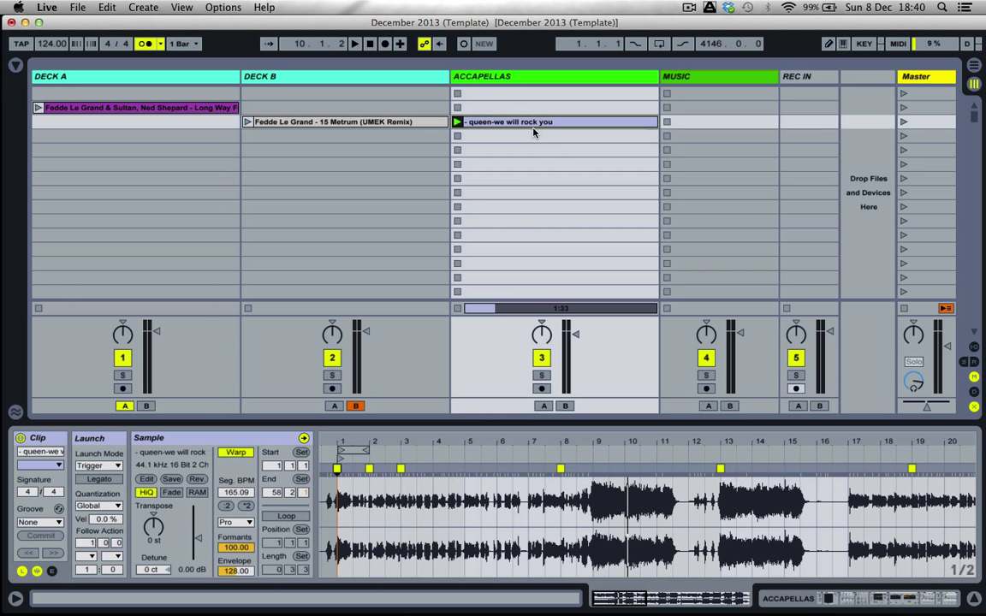
Compare the Deck B clip with the acapella clip and transpose the acapella by 1 semitone
click(343, 121)
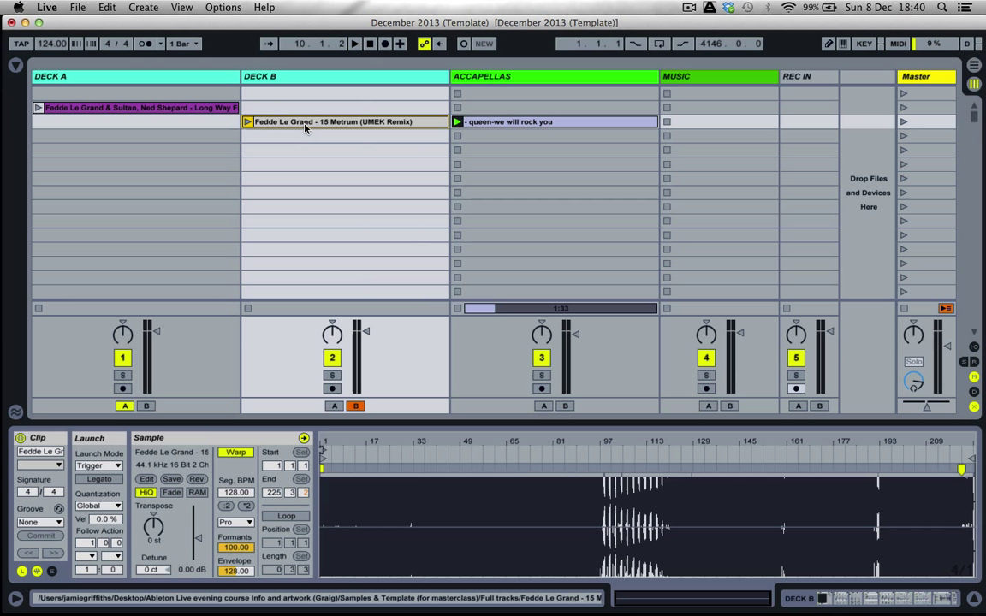
click(510, 124)
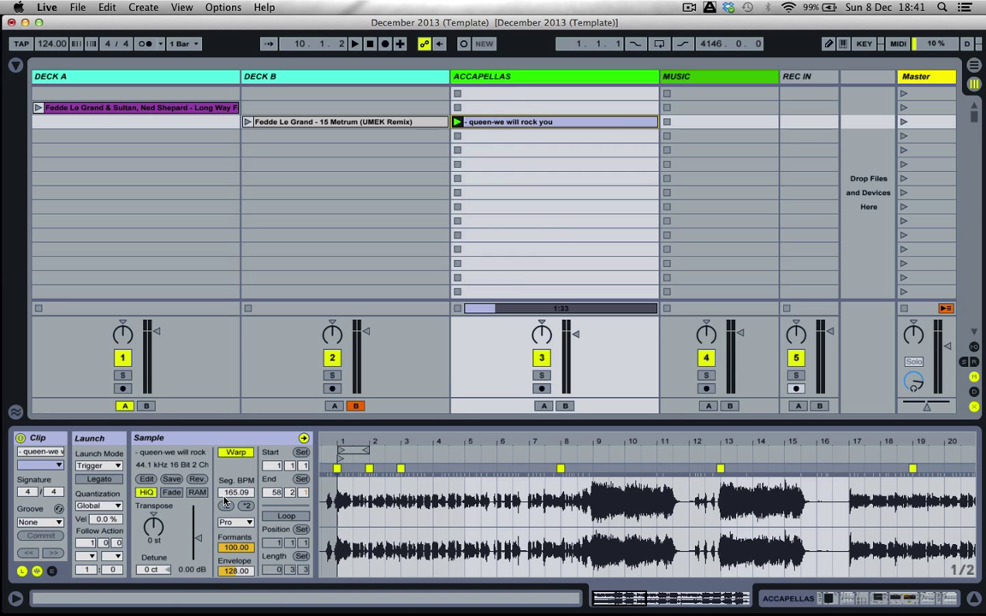
click(154, 541)
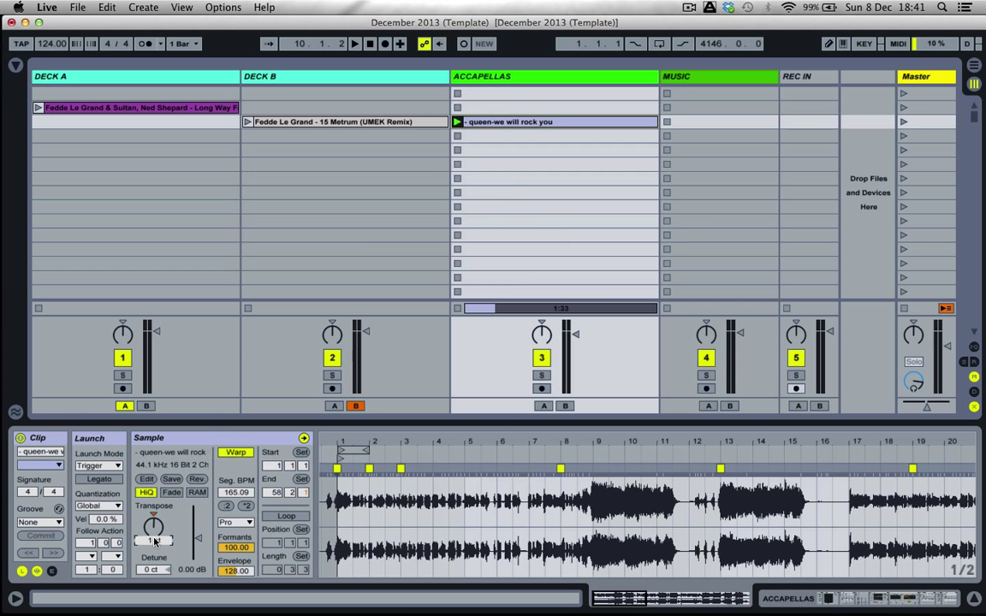
text(1)
key(Return)
Audition the acapella over the Deck B track from near bar 49, and stop the acapella clip and playback
click(246, 123)
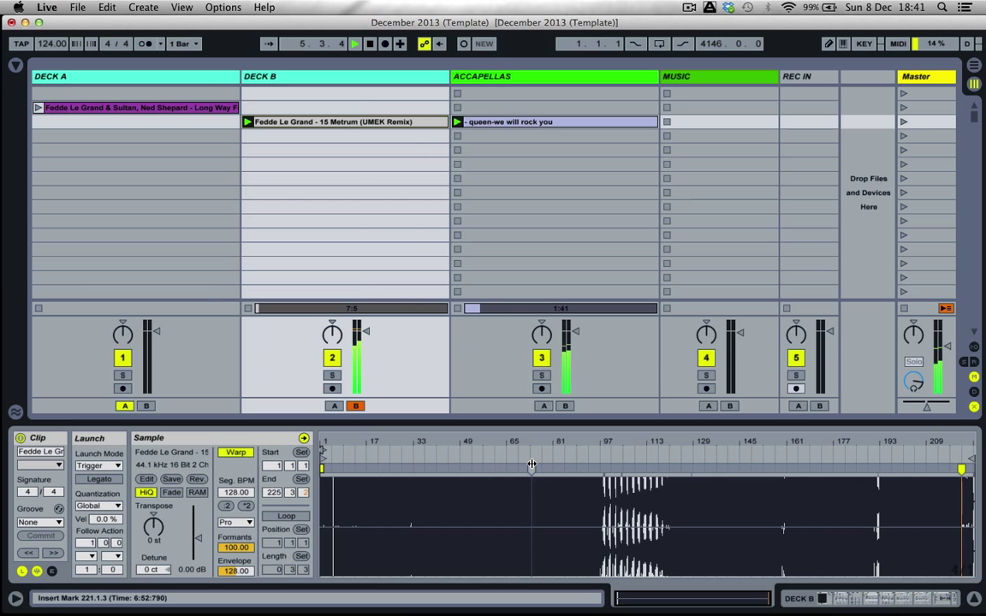
click(460, 454)
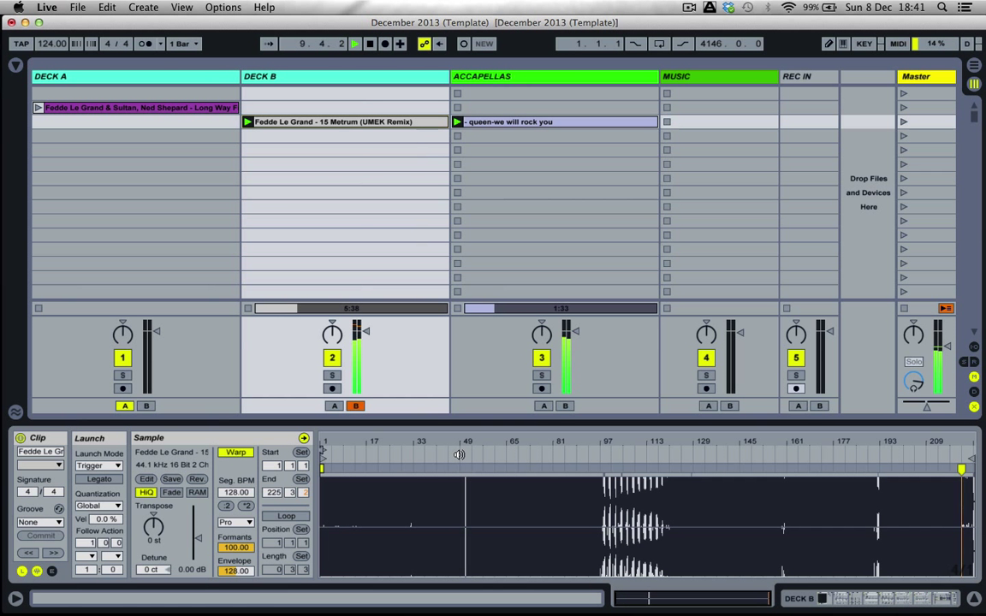
click(519, 125)
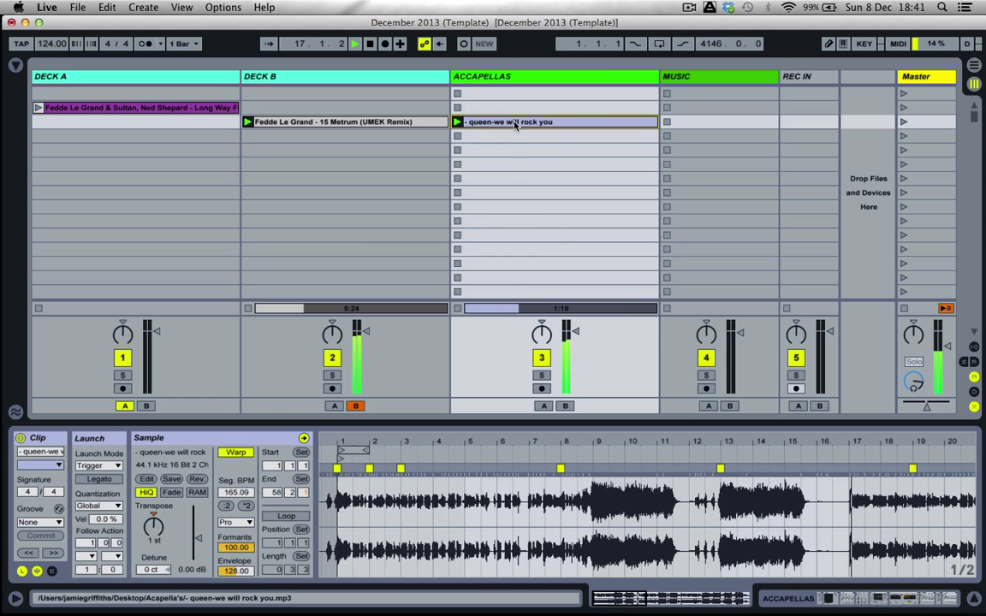
click(578, 332)
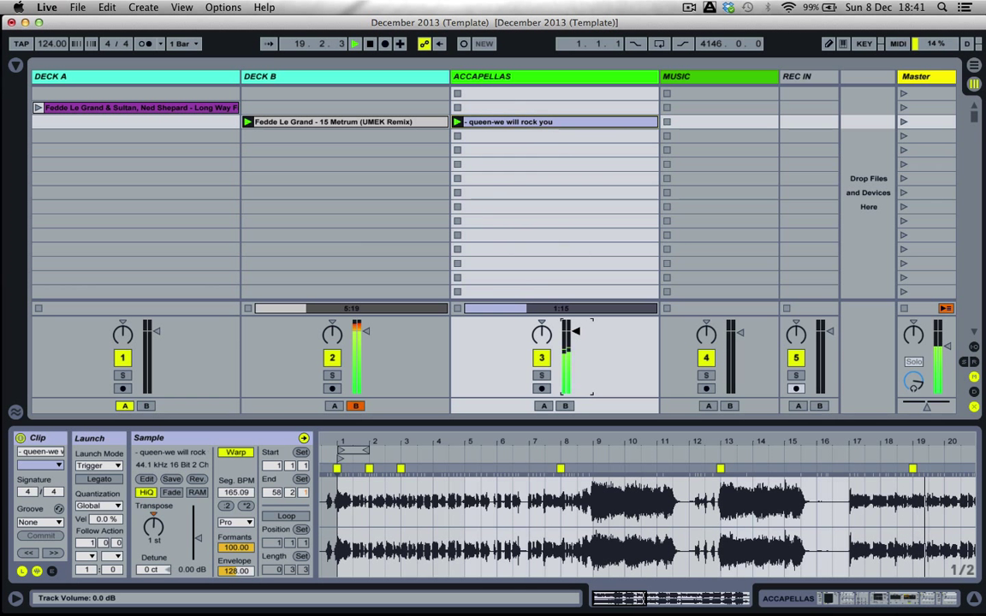
click(457, 308)
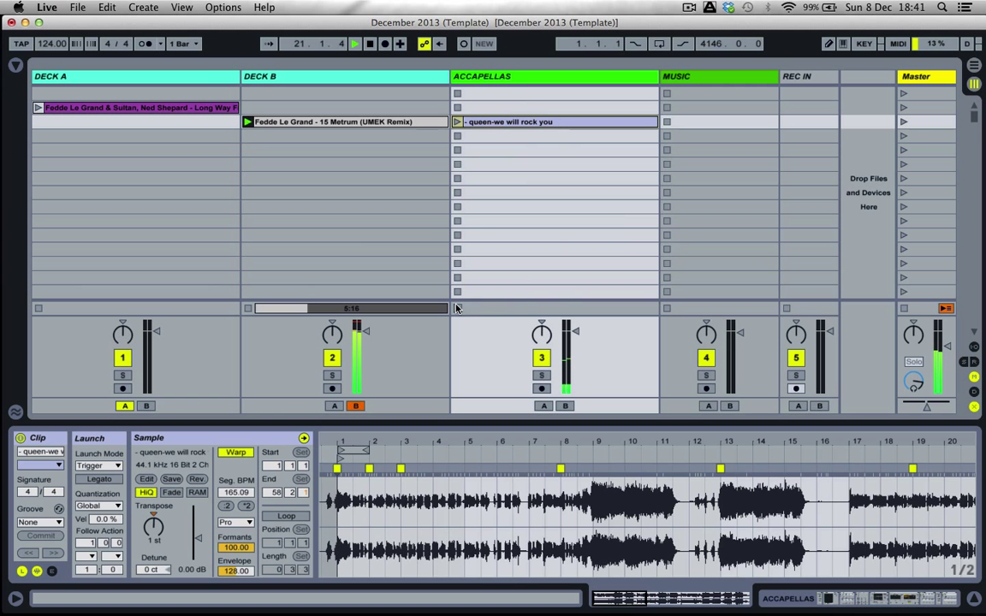
key(space)
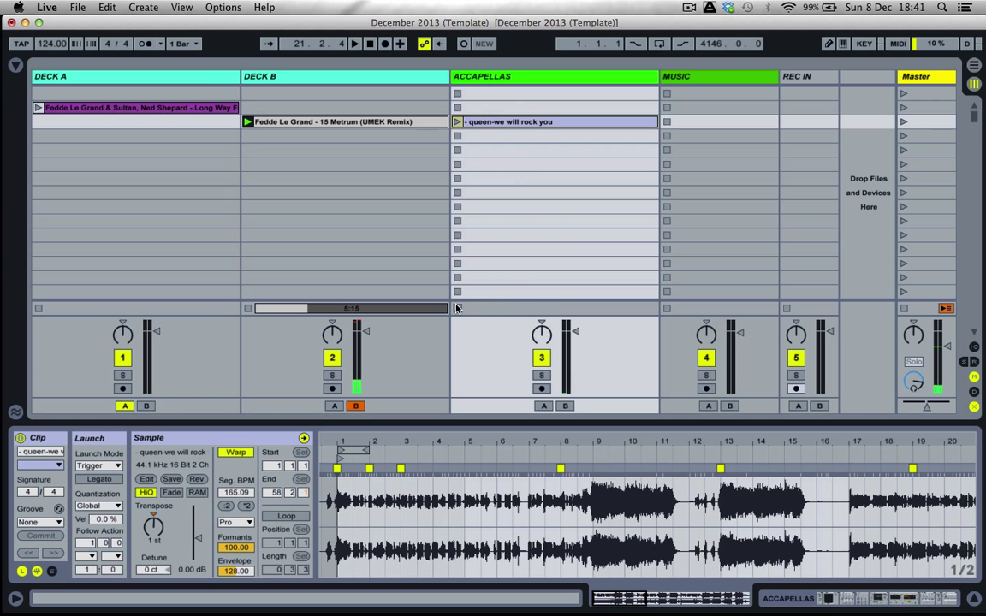
Move the track selection from Deck A through Deck B to the ACCAPELLAS track
click(530, 126)
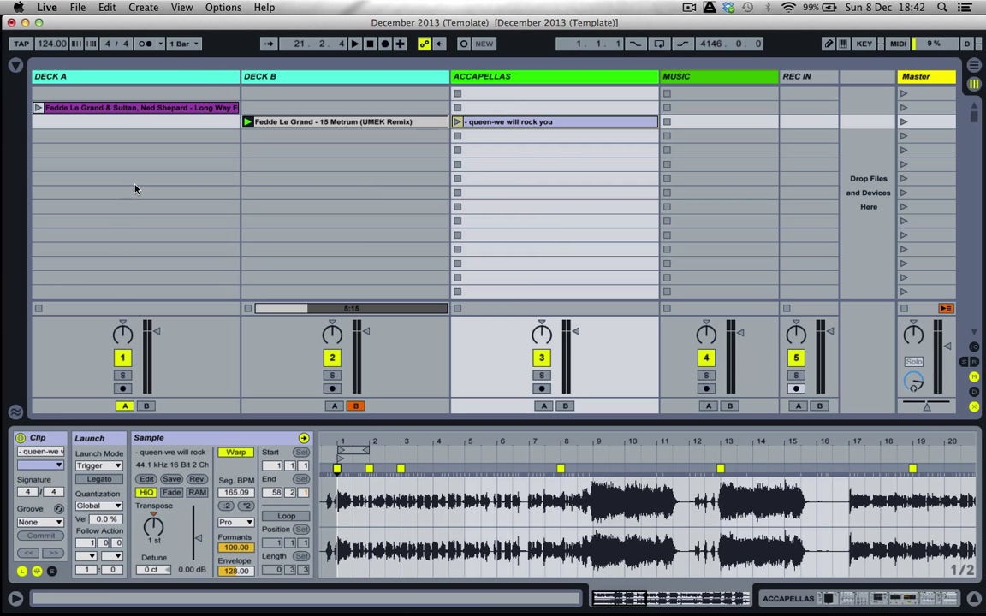
click(104, 81)
key(Right)
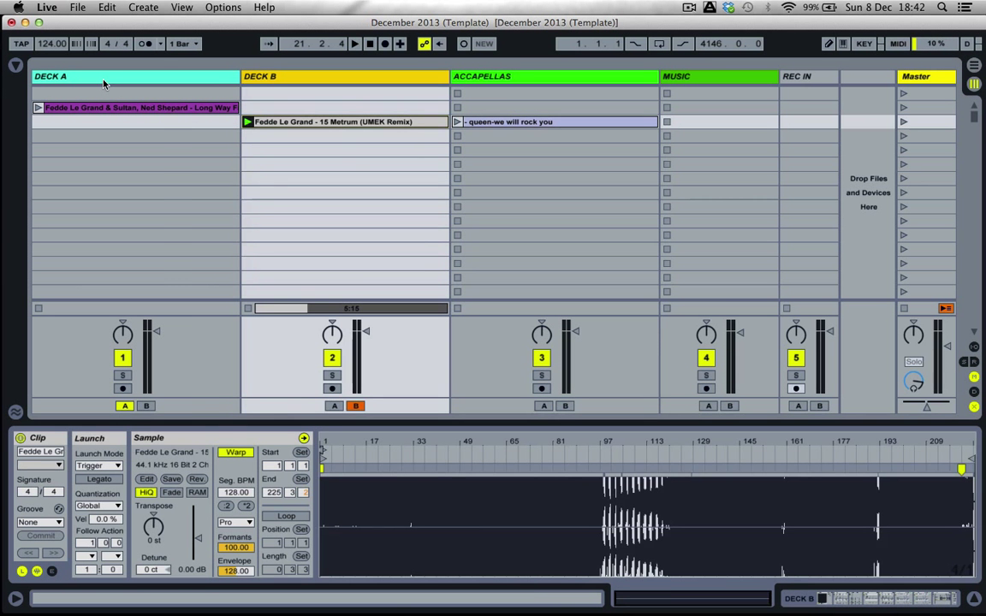
key(Right)
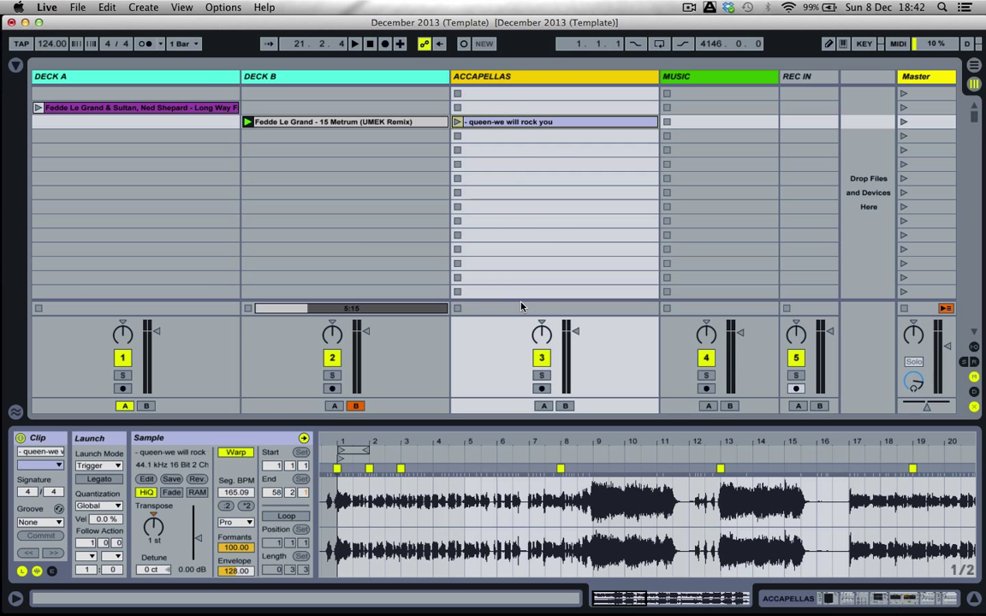
Add the Grandmaster Flash The Message acapella from the Acapella's folder to the ACCAPELLAS track, directly below the Queen clip
click(546, 120)
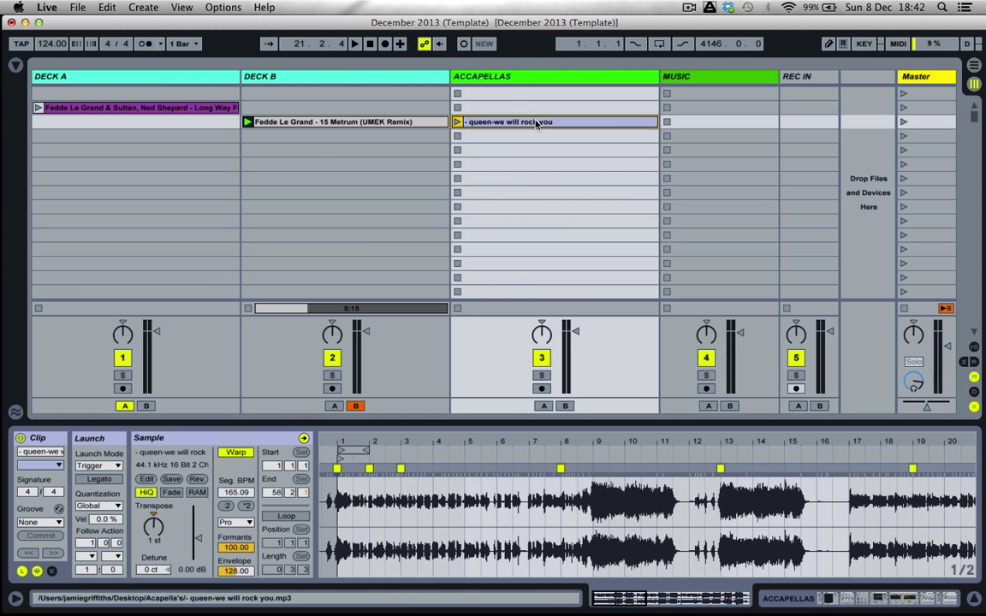
click(17, 66)
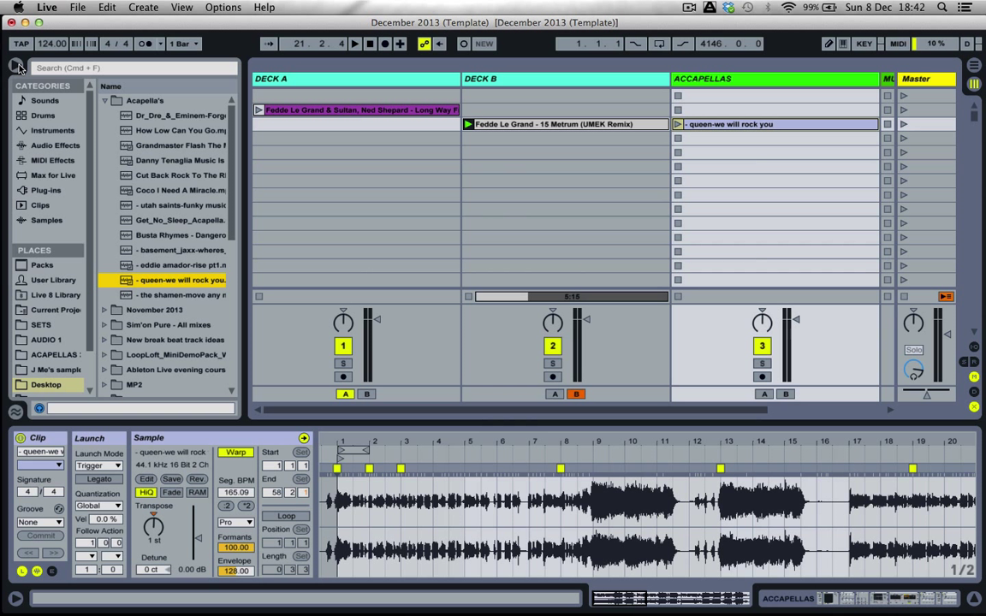
click(125, 150)
drag(126, 148, 726, 143)
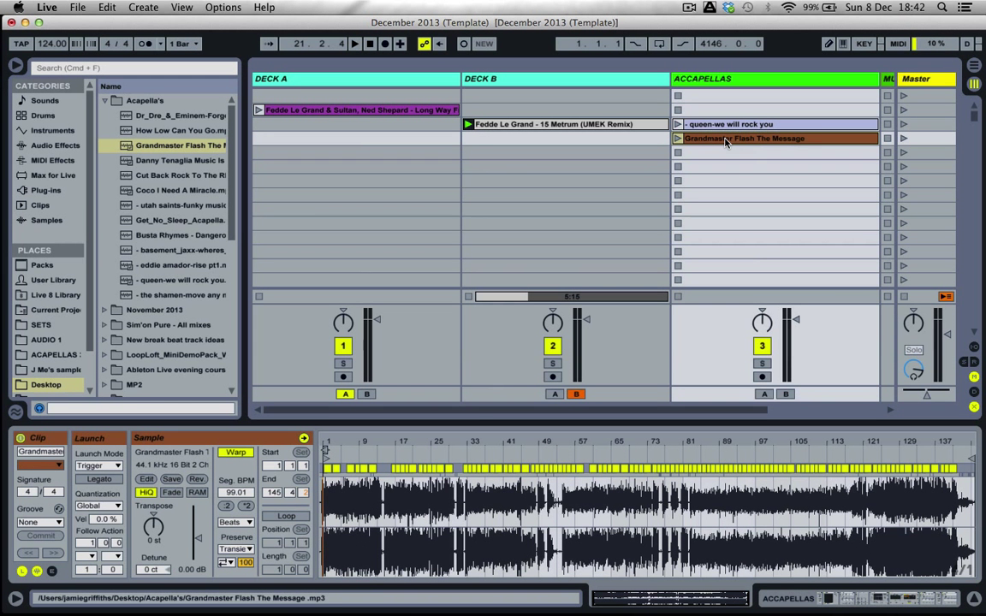
Lower the ACCAPELLAS track volume to -9.5 dB while auditioning the Grandmaster Flash clip over Deck B, and stop the clip
drag(329, 443, 445, 439)
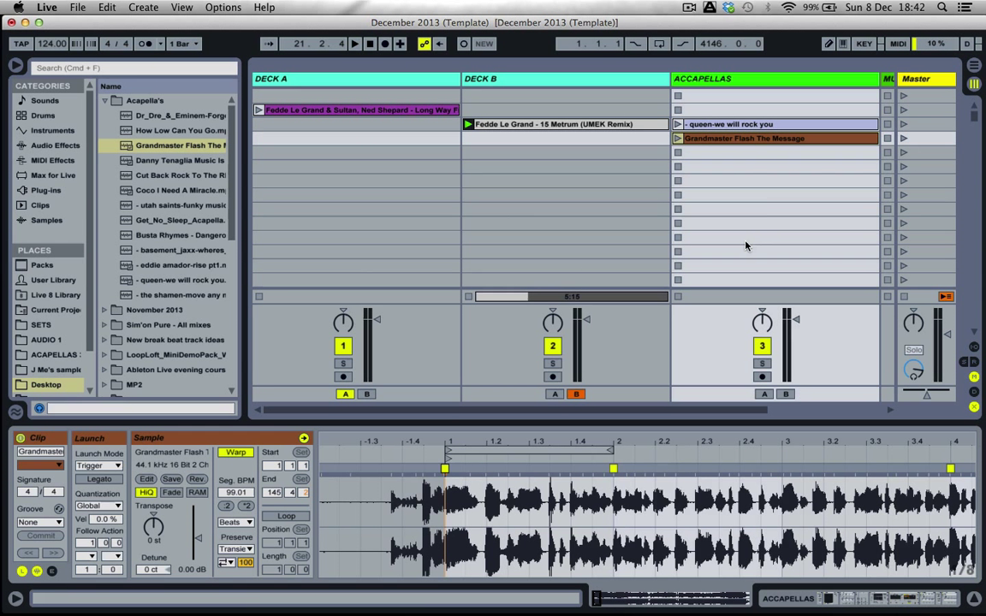
click(679, 141)
click(680, 139)
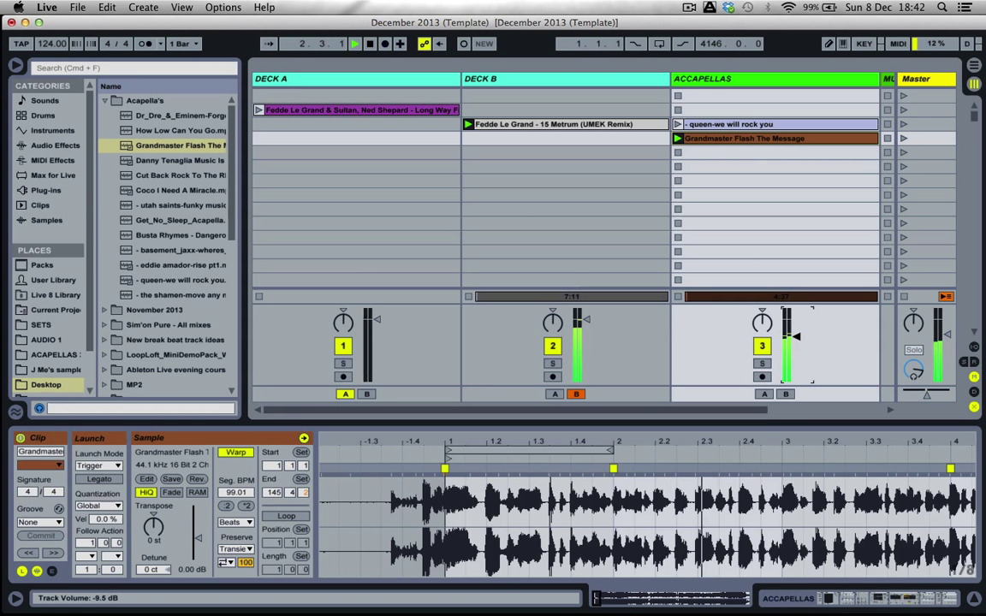
drag(789, 311, 788, 338)
click(655, 152)
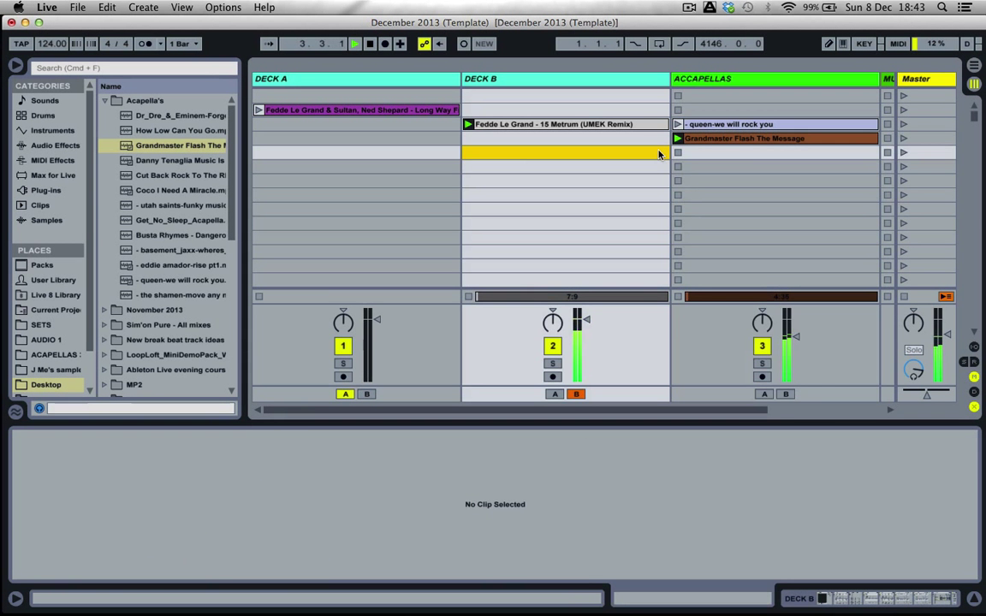
click(677, 152)
click(722, 142)
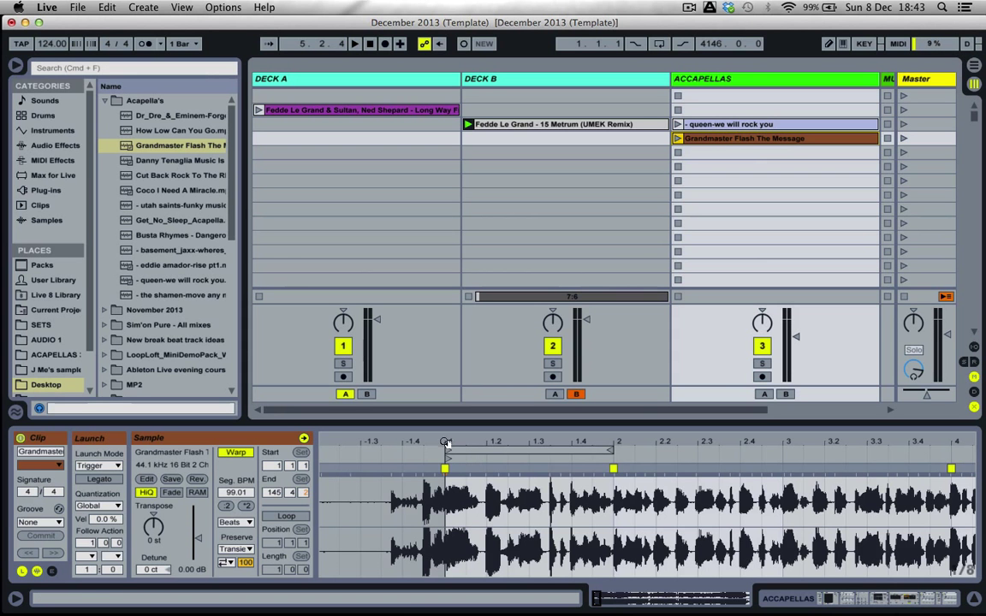
Stop the Deck B clip and play the Grandmaster Flash acapella on its own to check how its vocal enters
drag(446, 449, 366, 440)
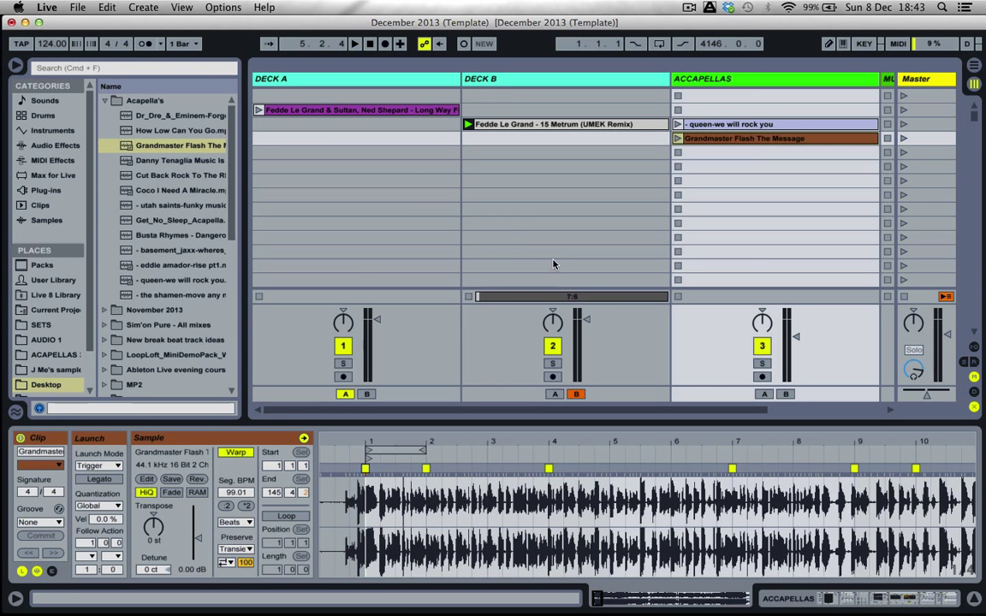
click(469, 297)
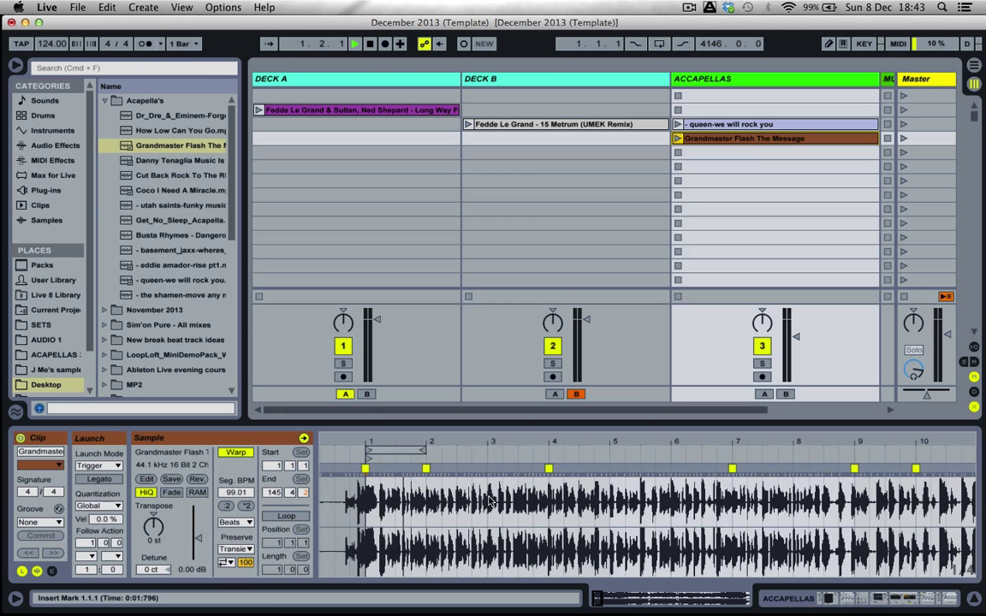
click(679, 138)
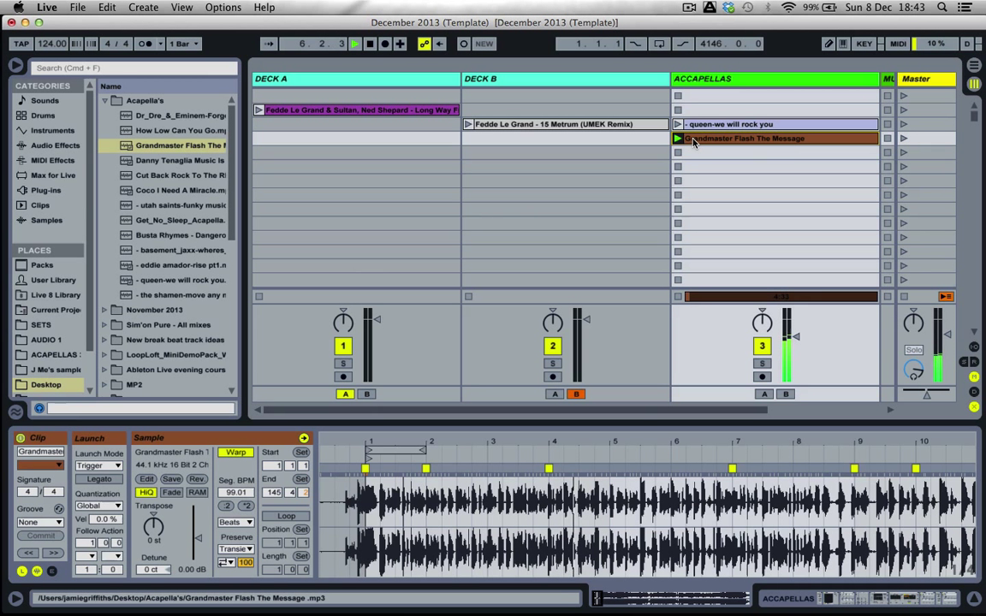
key(space)
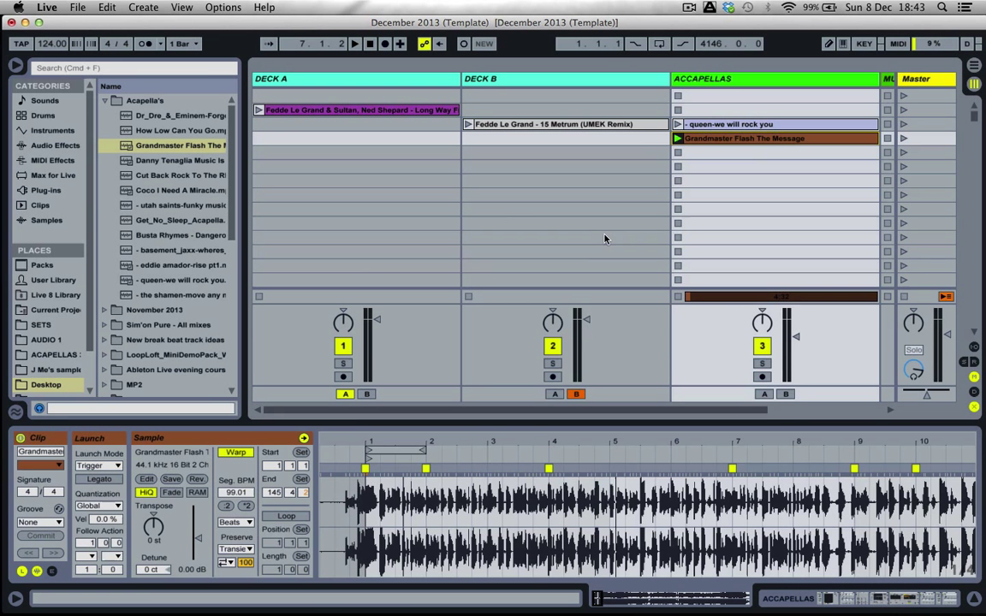
Move the Grandmaster Flash clip's start marker ahead of the first beat to -1.4.1, checking the vocal's entry against the metronome
key(plus)
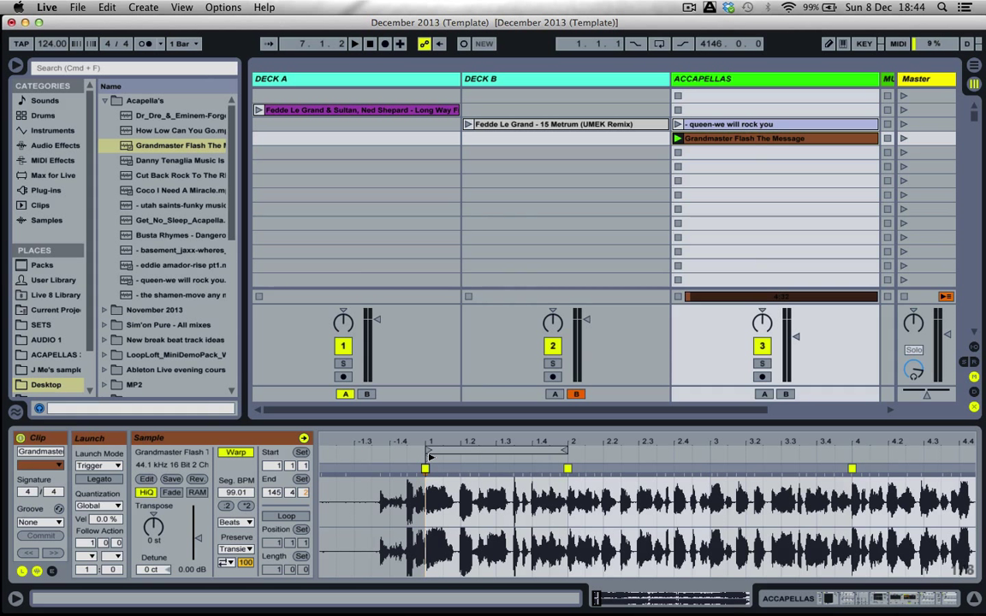
mouse_move(425, 458)
mouse_down()
mouse_move(325, 458)
mouse_move(358, 458)
mouse_up()
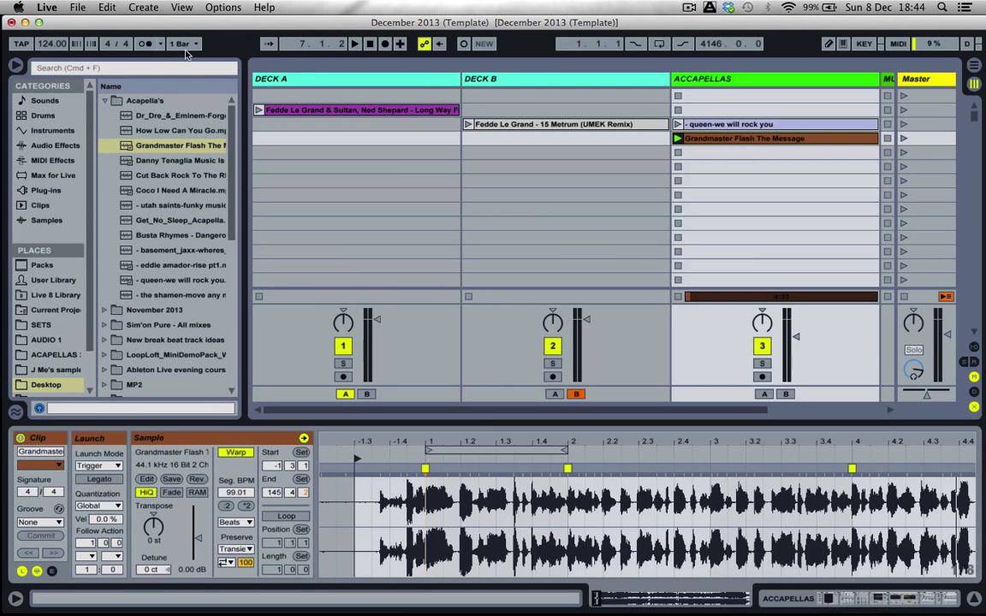
click(148, 45)
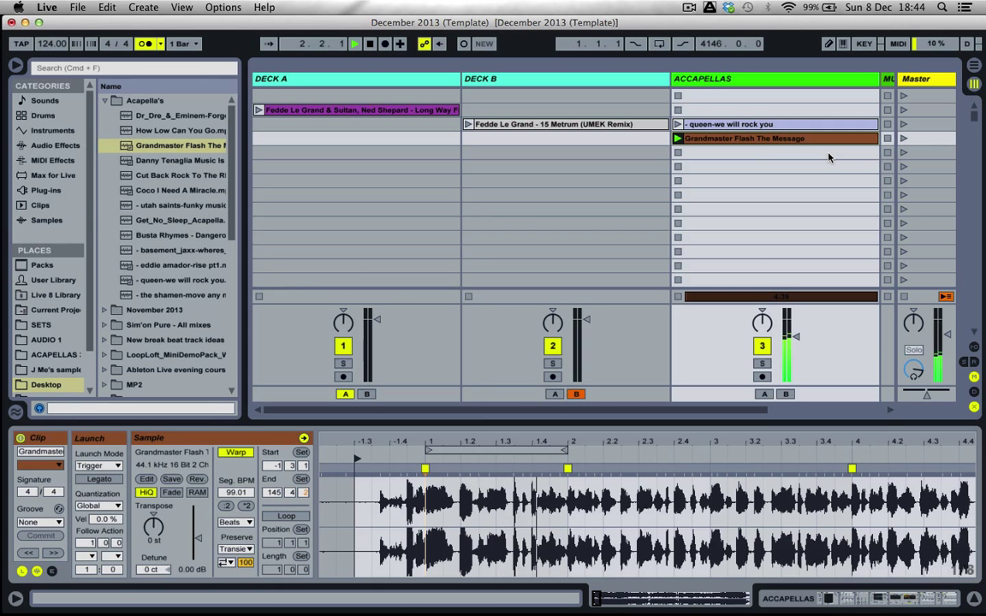
key(space)
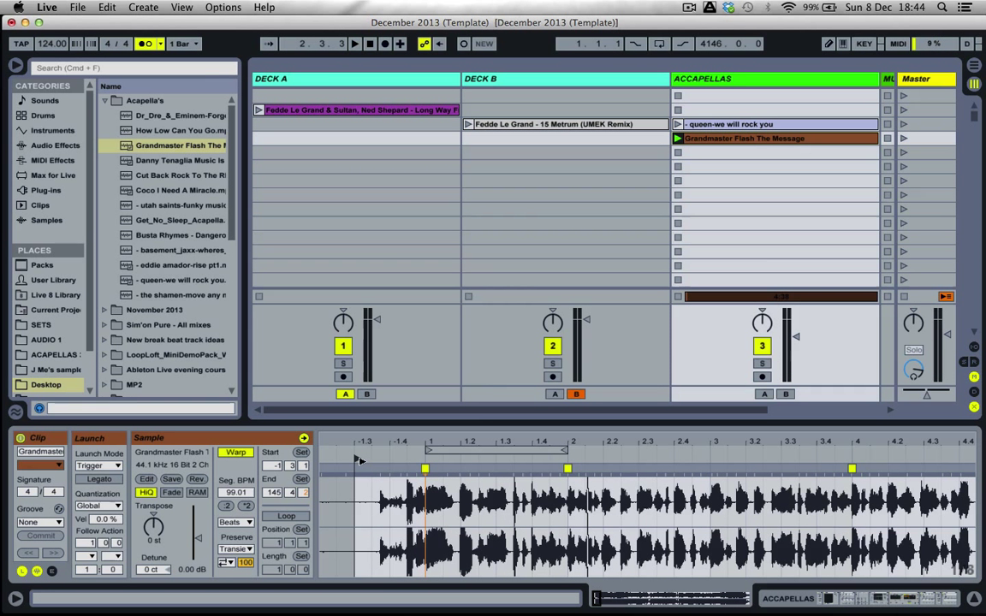
key(space)
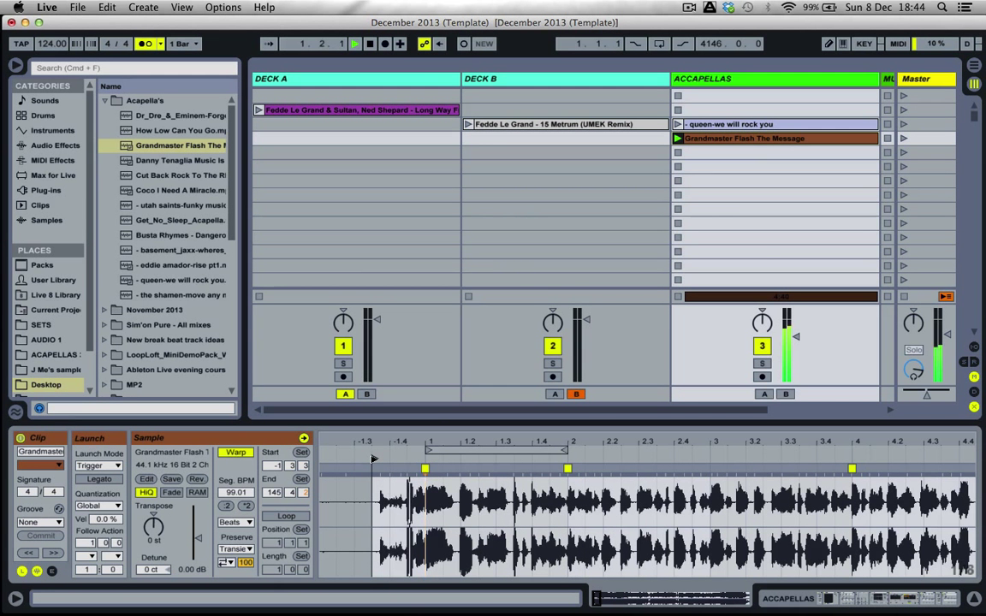
drag(359, 460, 390, 460)
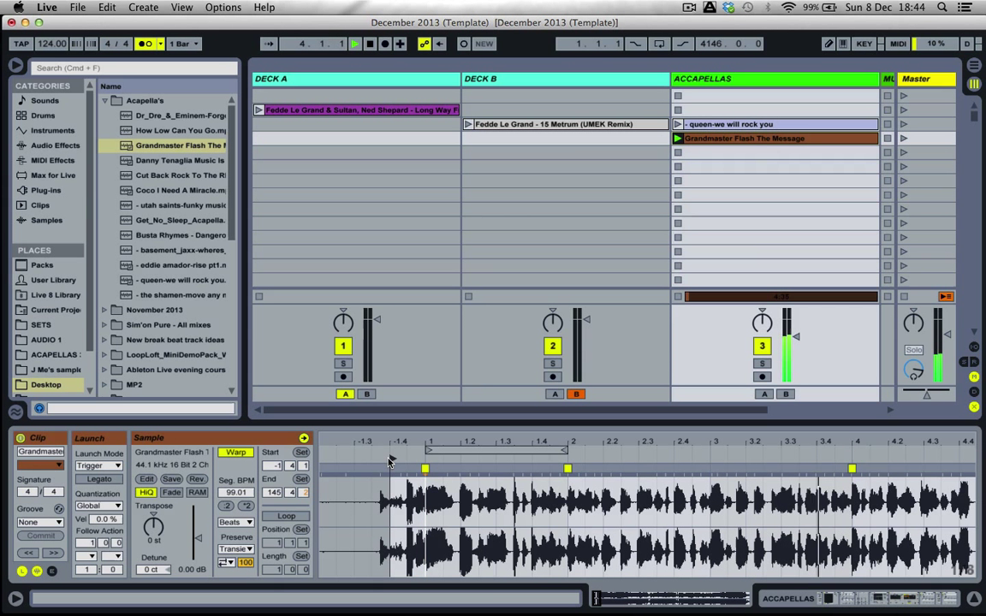
key(space)
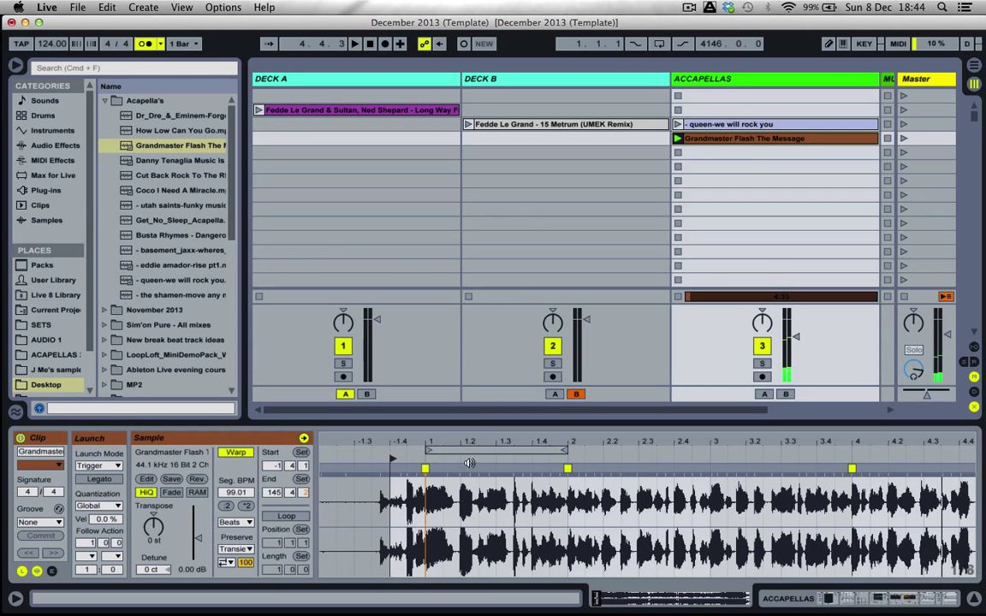
Reset the Grandmaster Flash clip's start at its 1.1.1 warp marker, and move the start marker back to -1.3.3
click(392, 460)
click(390, 441)
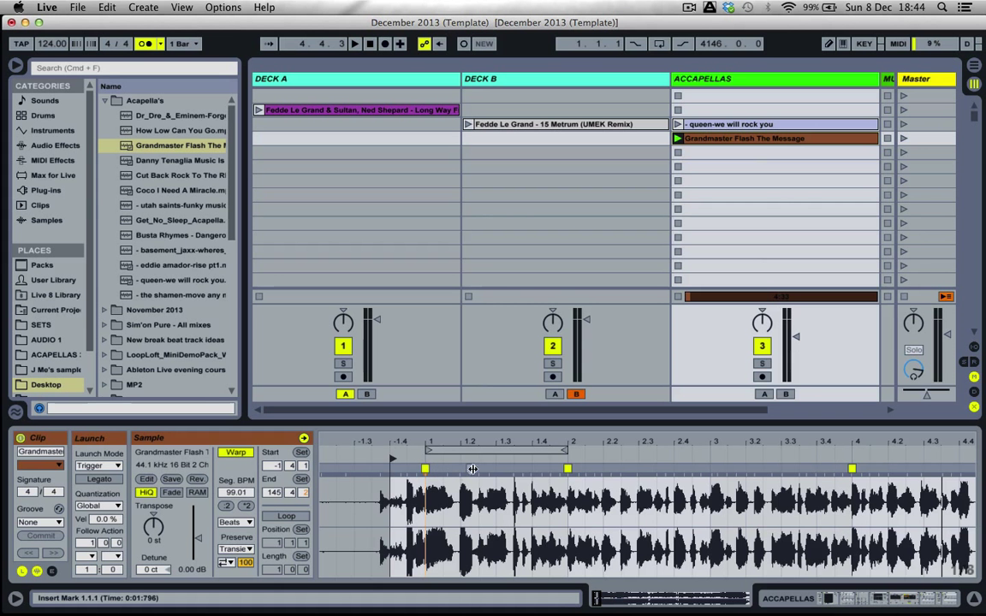
double_click(423, 469)
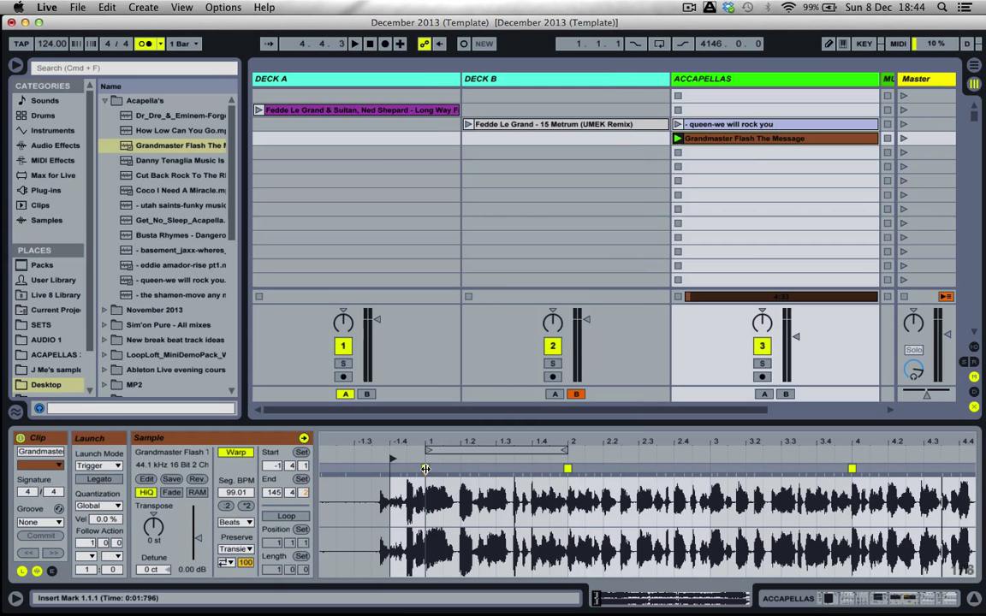
right_click(425, 469)
click(462, 251)
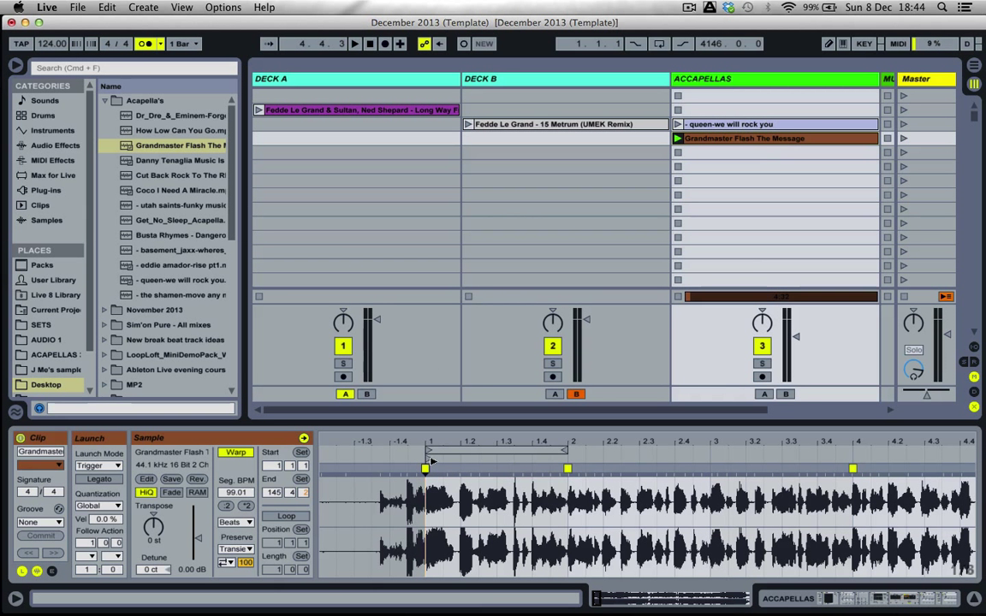
drag(425, 459, 375, 458)
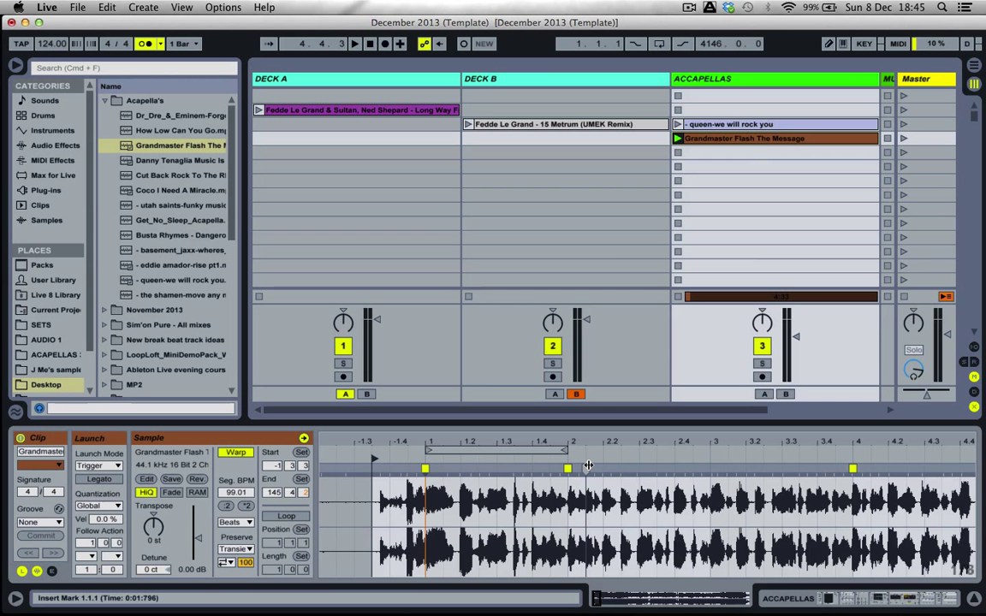
With Deck B playing, stop the Grandmaster Flash clip and set its start marker to -1.4.1
click(469, 124)
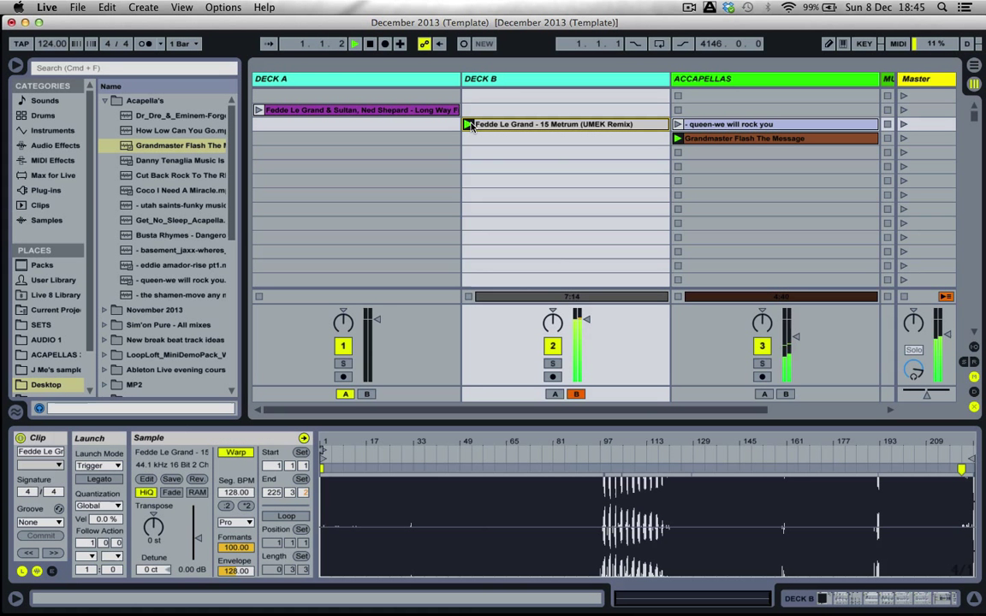
click(678, 296)
click(744, 138)
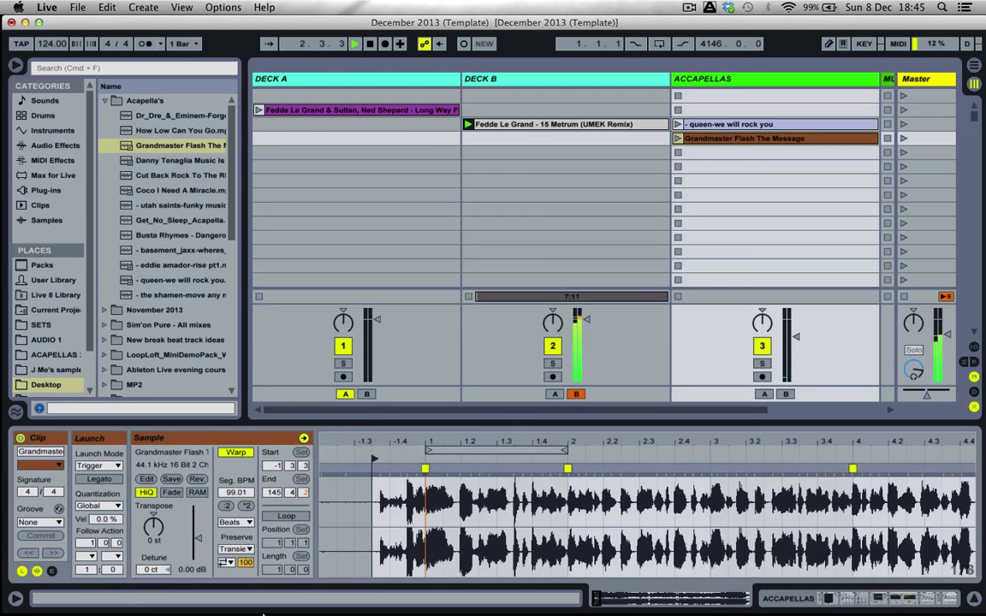
mouse_move(332, 579)
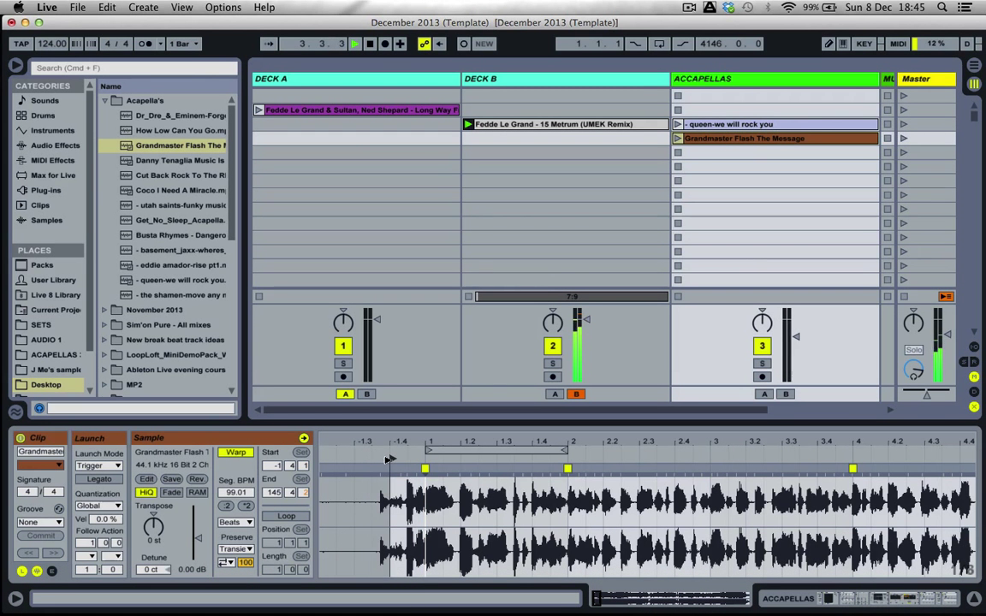
drag(374, 460, 387, 460)
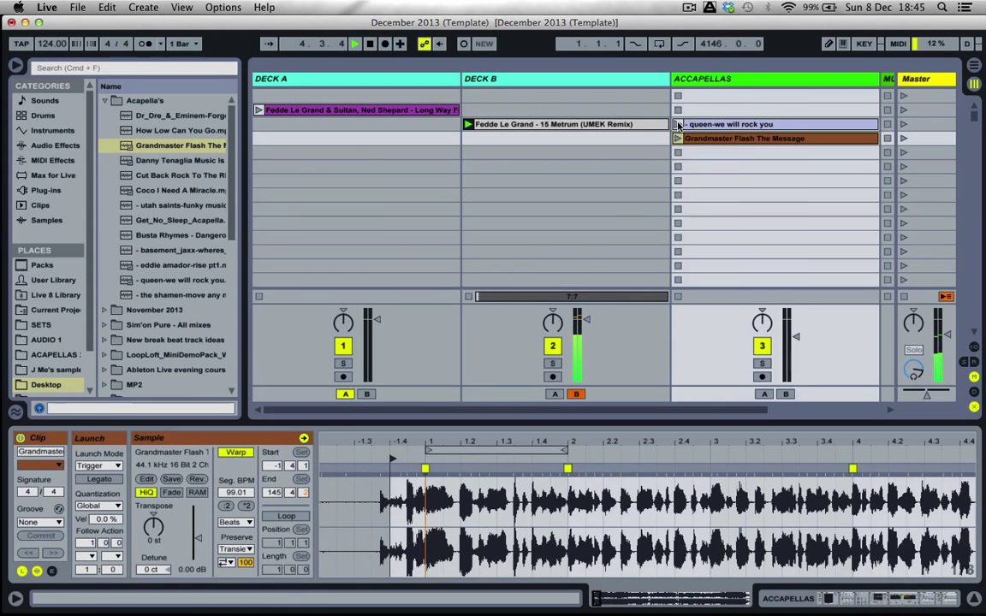
Launch the Queen acapella over Deck B and raise the ACCAPELLAS track volume to 1.0 dB
click(677, 124)
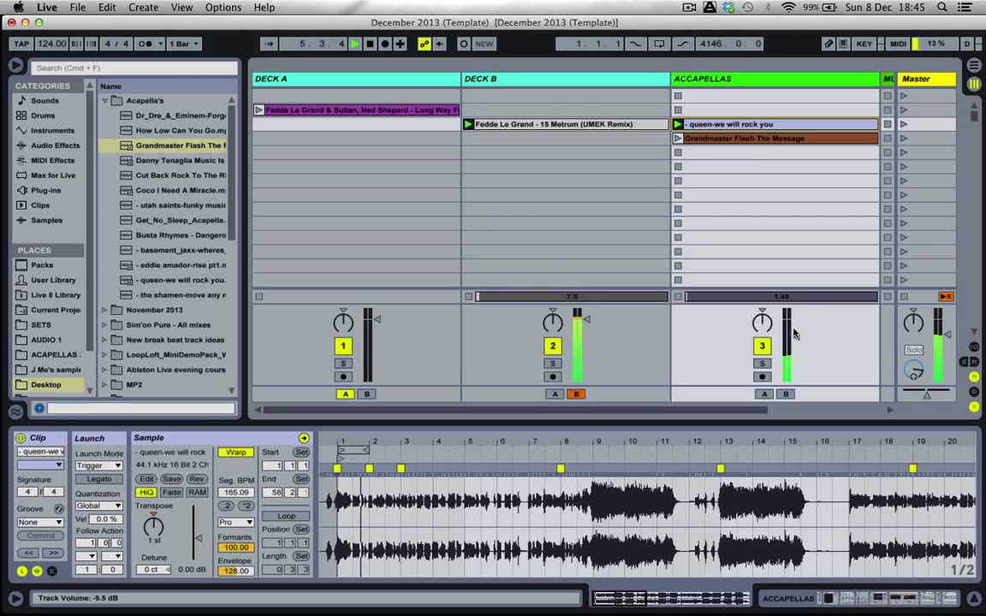
drag(798, 335, 794, 321)
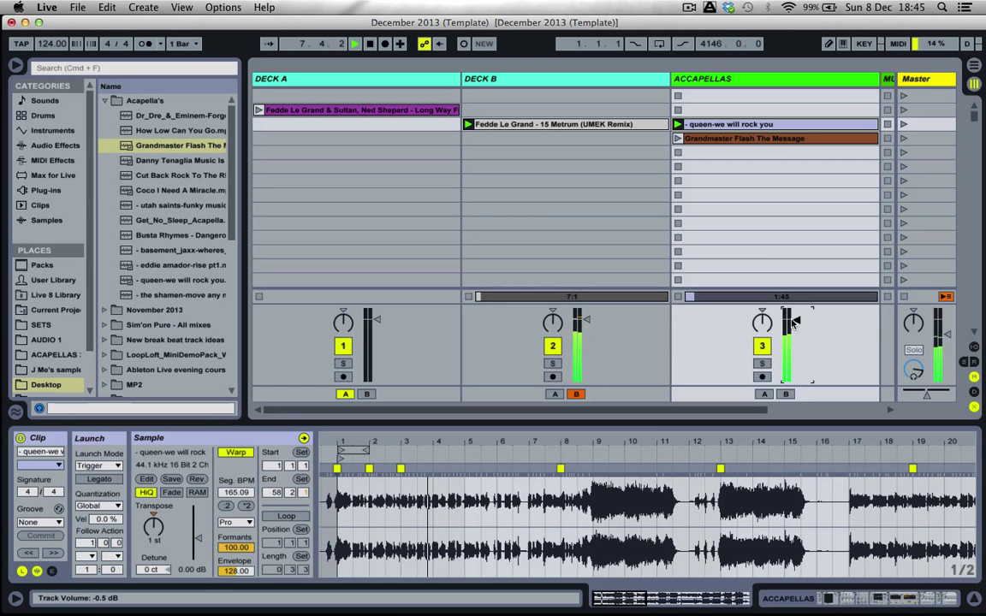
drag(795, 321, 794, 321)
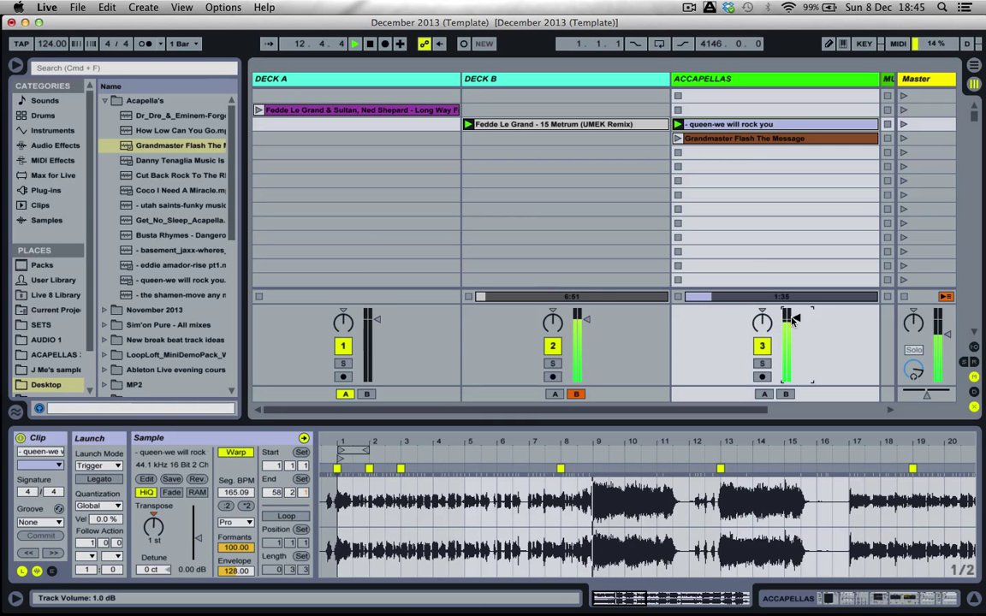
Show the ACCAPELLAS track's effects and audition Super Luper on the Queen vocal, switching it off again
click(787, 82)
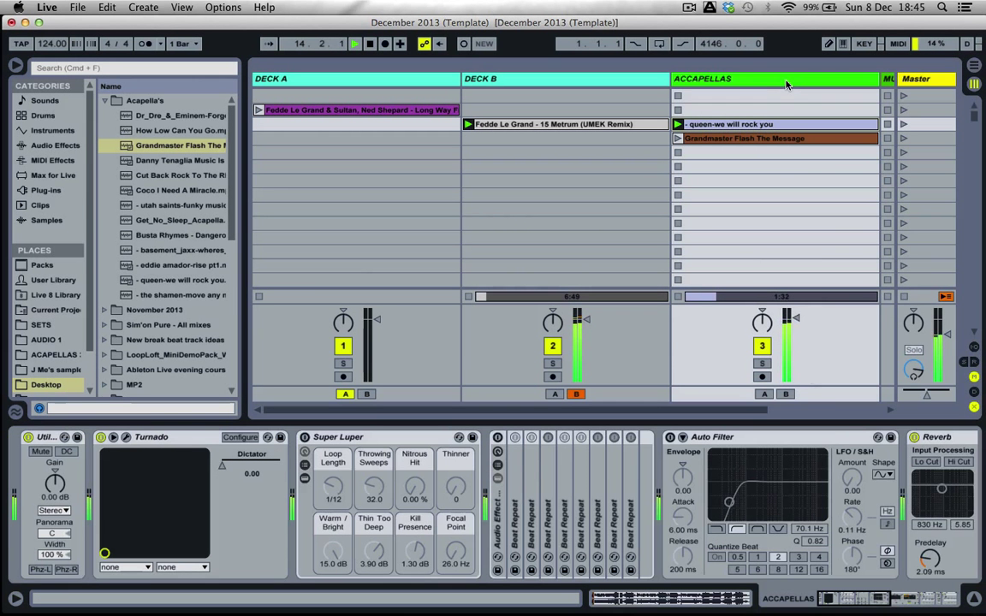
click(304, 438)
click(304, 438)
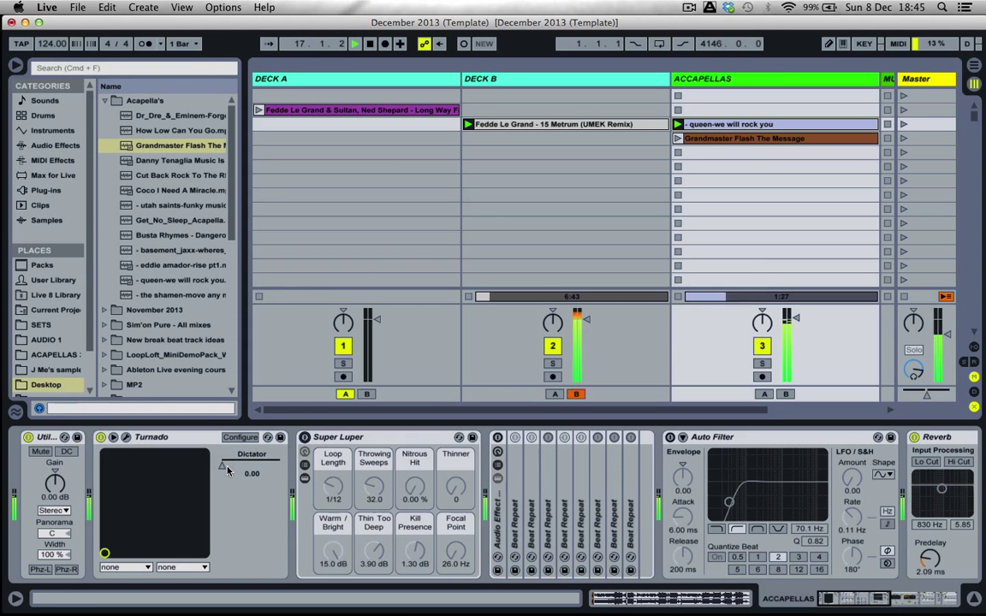
click(333, 487)
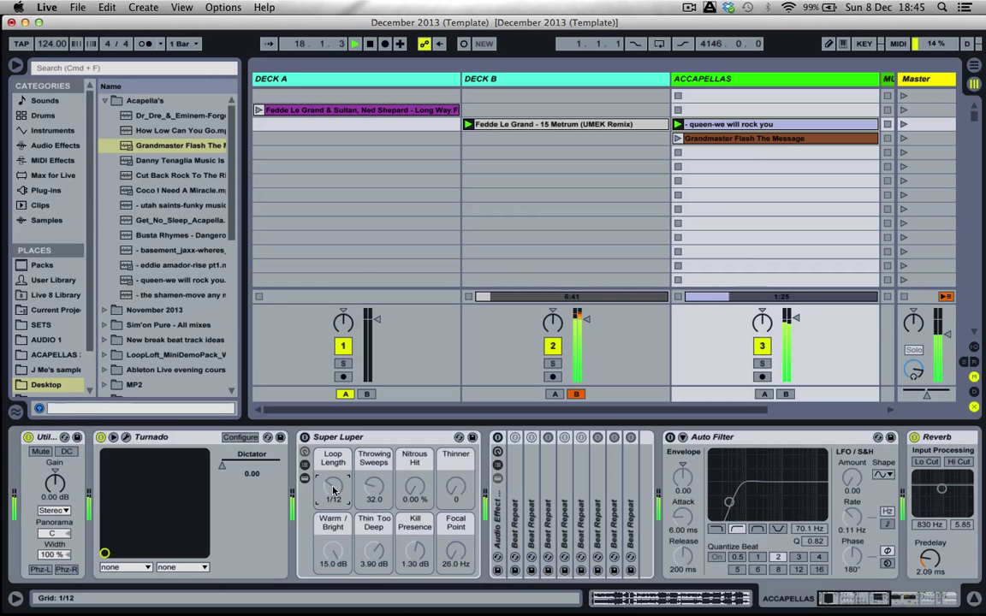
click(305, 439)
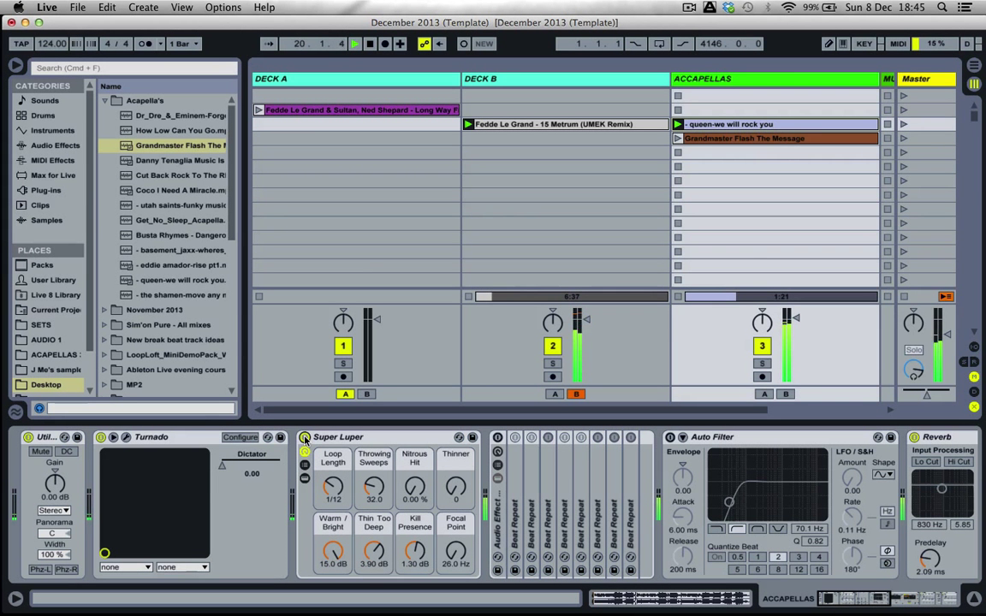
click(305, 438)
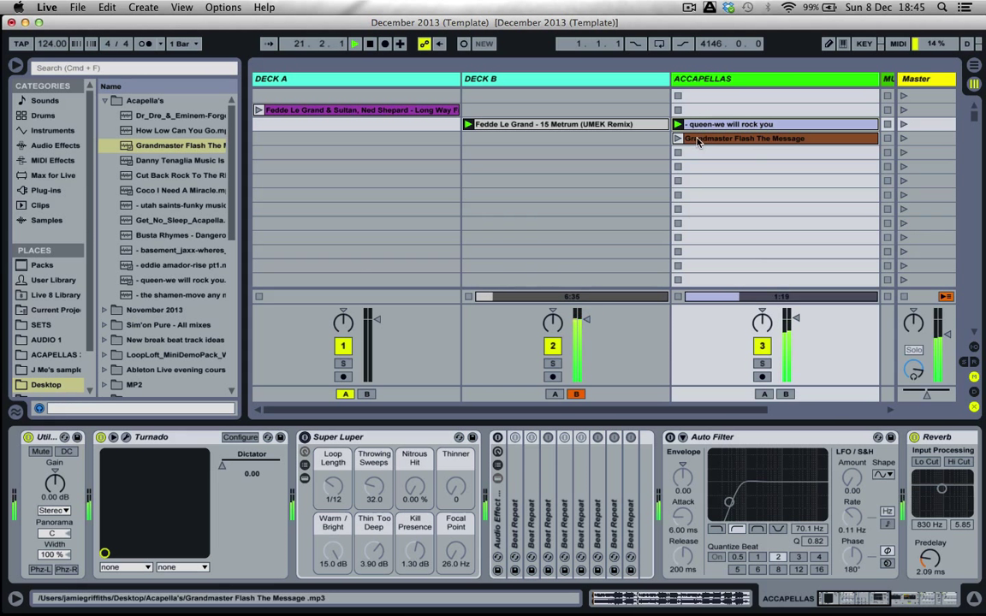
Launch the Grandmaster Flash acapella over Deck B and lower the ACCAPELLAS track volume slightly
key(Return)
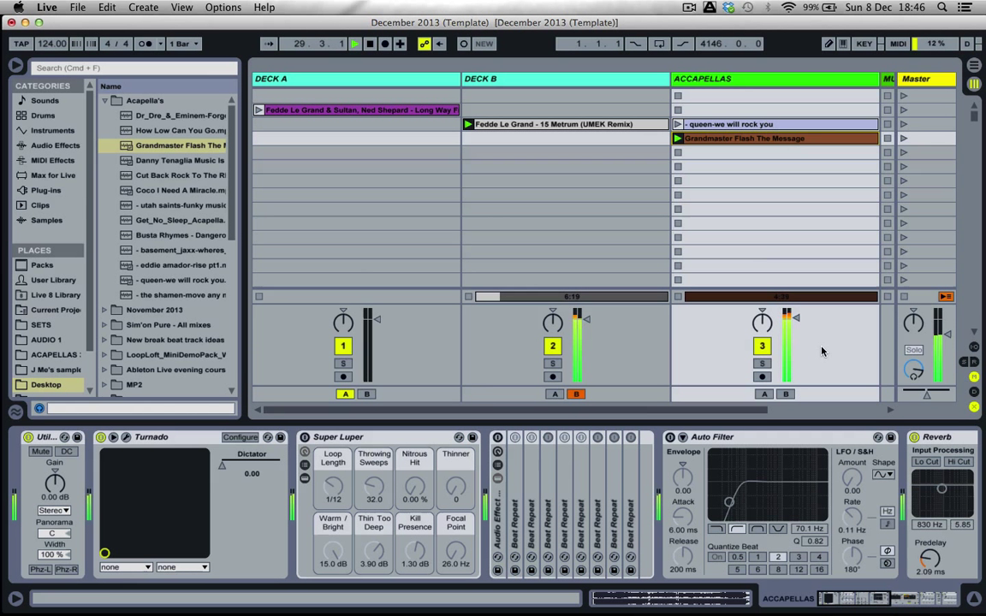
drag(796, 318, 796, 332)
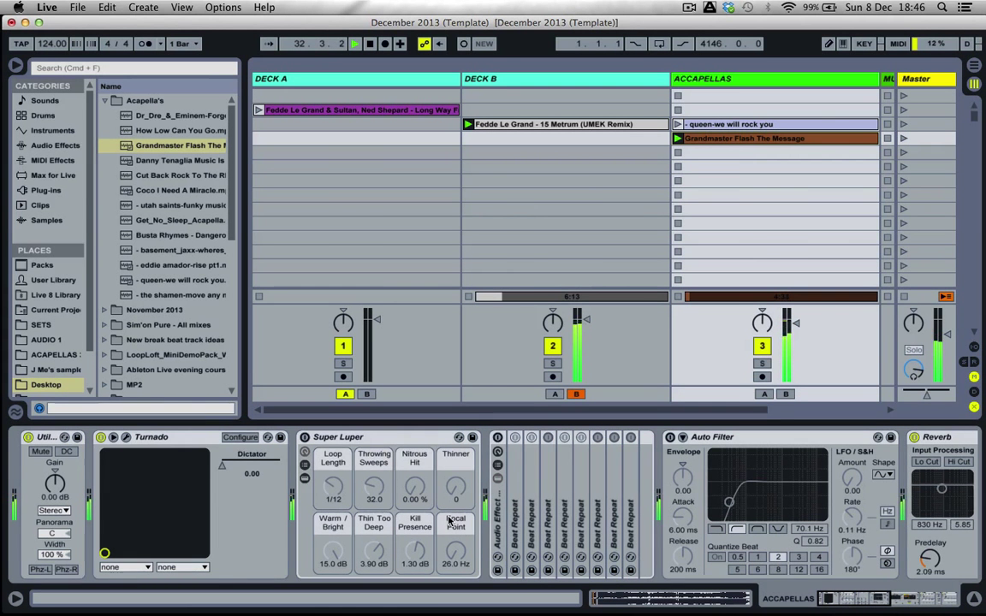
Set the ACCAPELLAS track's Fade to Grey macro to 127, and pull the ACCAPELLAS and Deck B volumes fully down to silence
scroll(448, 521, right, 10)
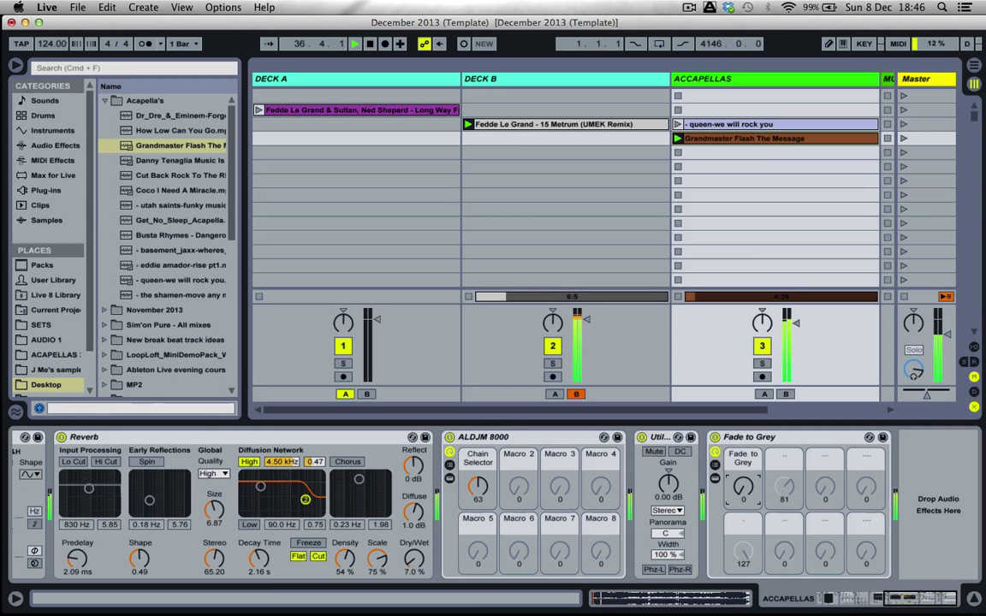
drag(743, 487, 743, 445)
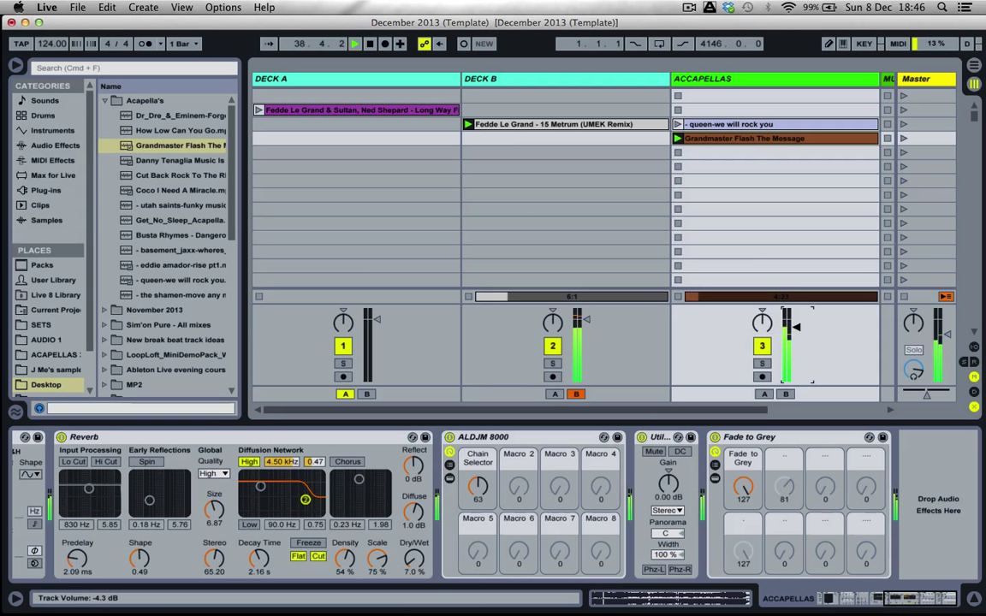
drag(796, 327, 796, 382)
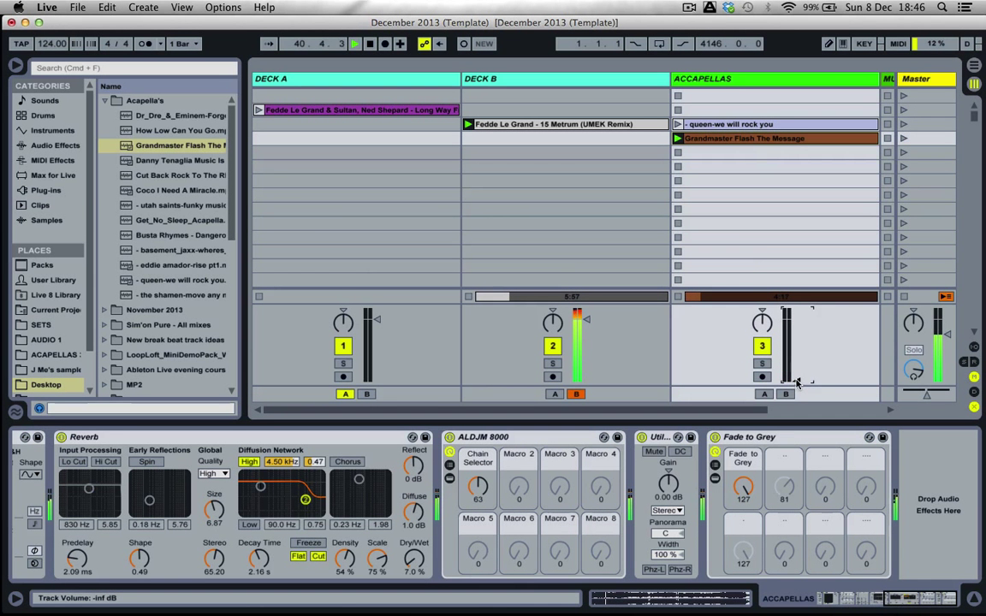
drag(587, 326, 587, 389)
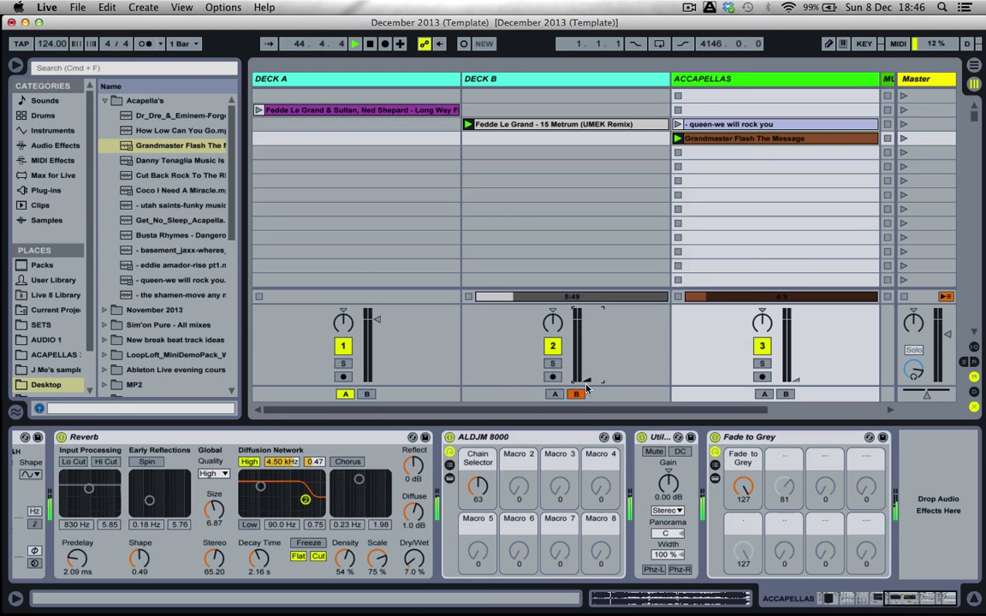